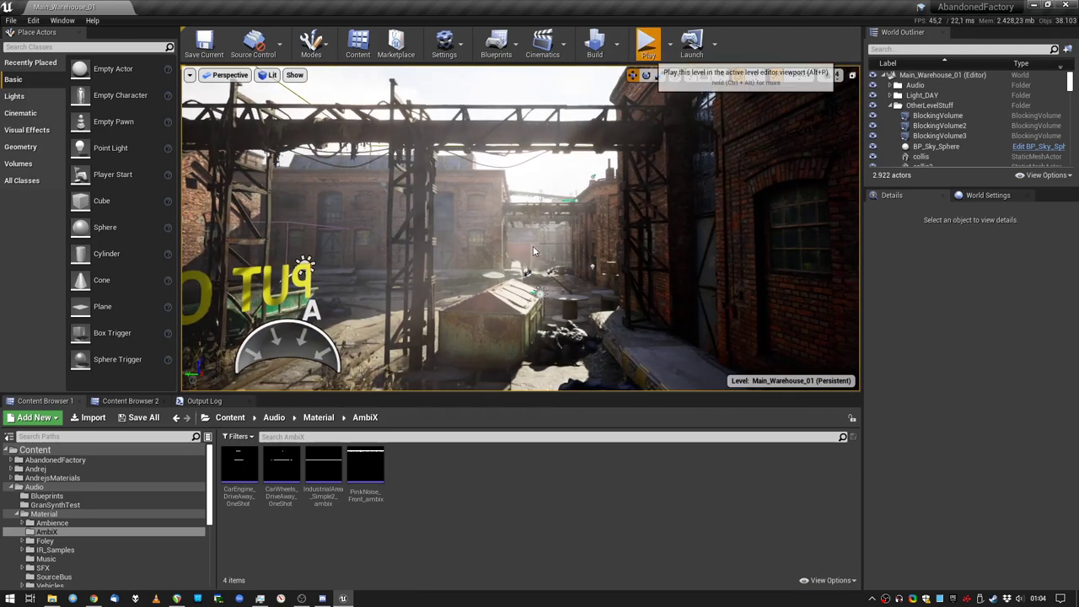
Step: Play-test the warehouse level in Play-in-Editor, then stop it
{"action": "key", "text": "alt+p"}
{"action": "left_click", "coordinate": [545, 269]}
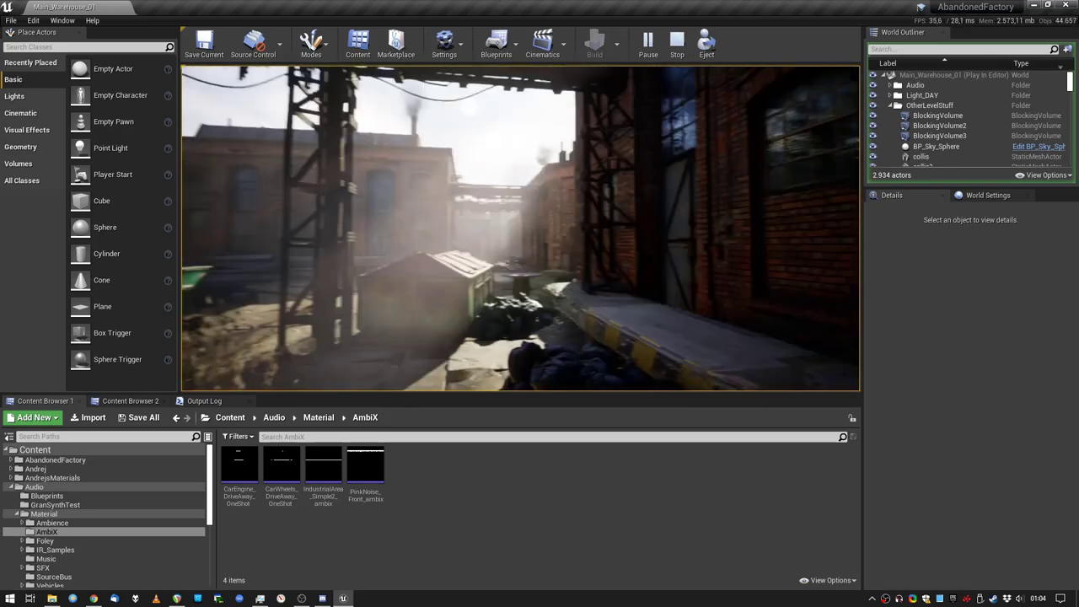
{"action": "key", "text": "Escape"}
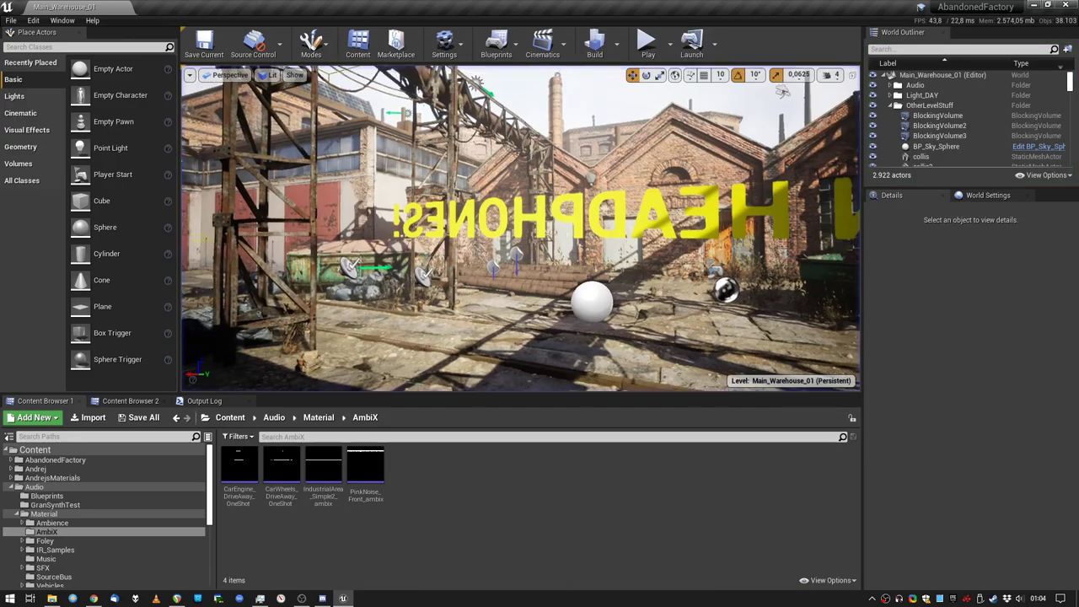
Step: Orbit the view over the yard, then bring up the REAPER ambisonics project
{"action": "right_click_drag", "start_coordinate": [520, 228], "coordinate": [506, 253]}
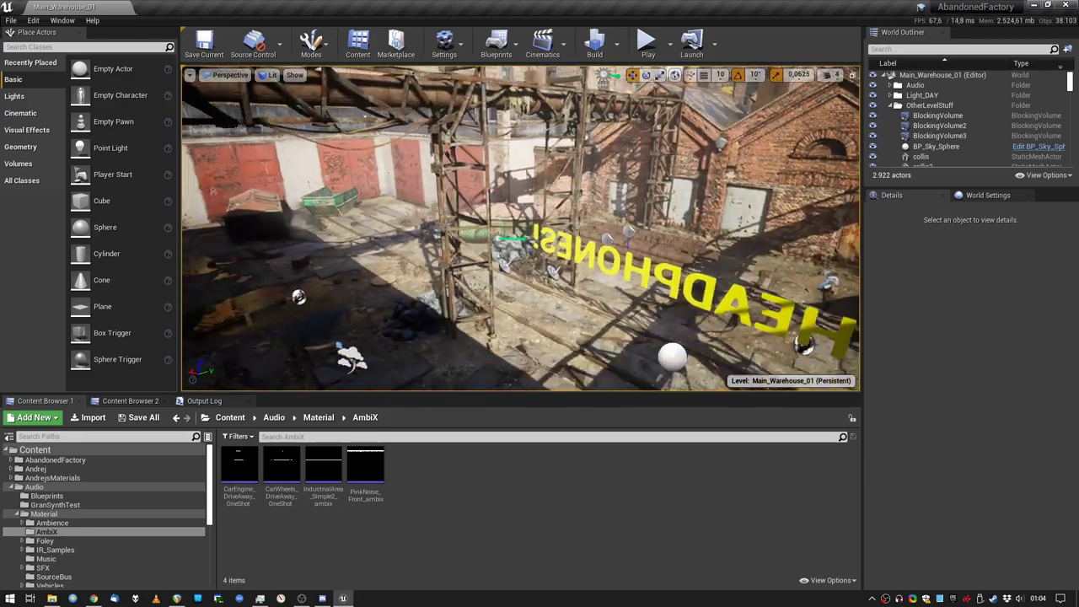
{"action": "mouse_move", "coordinate": [520, 228]}
{"action": "right_mouse_down"}
{"action": "mouse_move", "coordinate": [520, 244]}
{"action": "mouse_move", "coordinate": [521, 211]}
{"action": "mouse_move", "coordinate": [520, 244]}
{"action": "right_mouse_up"}
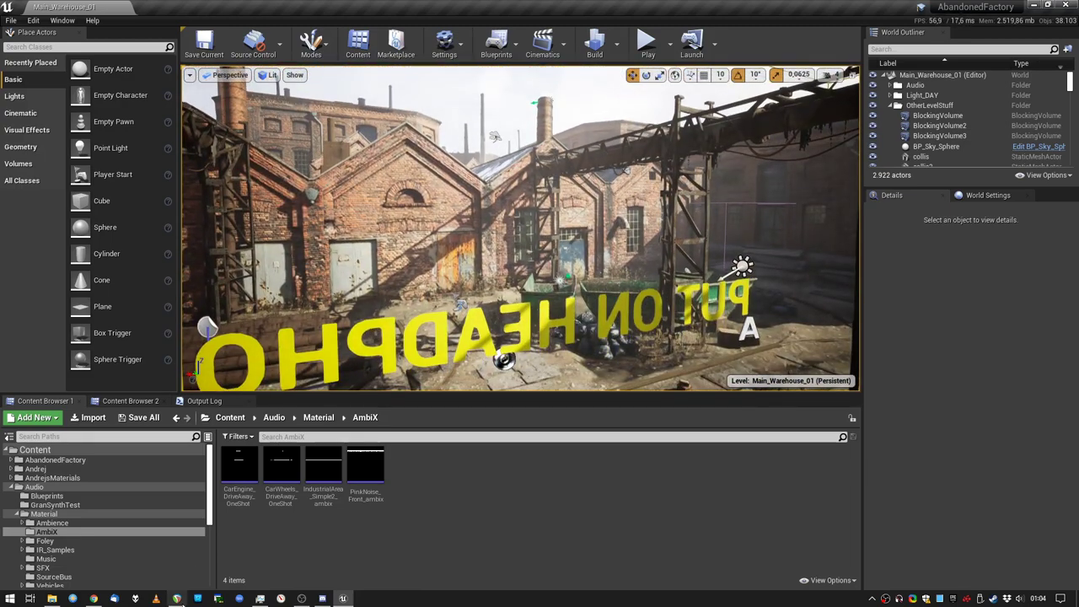
{"action": "left_click", "coordinate": [178, 599]}
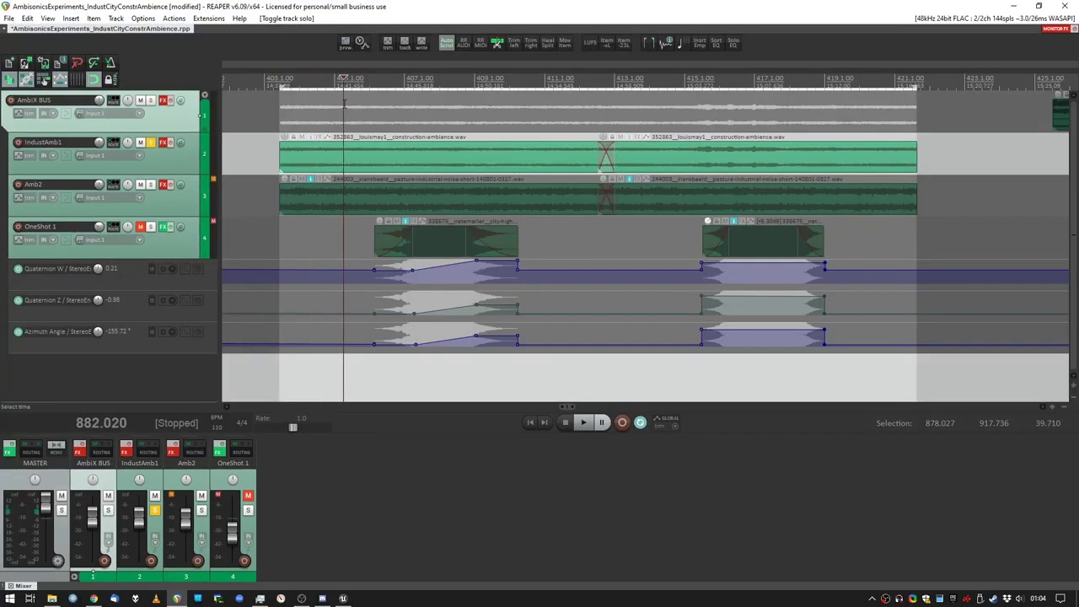
Step: Audition the Amb2 ambience soloed during playback, then unsolo it
{"action": "key", "text": "space"}
{"action": "key", "text": "space"}
{"action": "left_click", "coordinate": [155, 184]}
{"action": "key", "text": "space"}
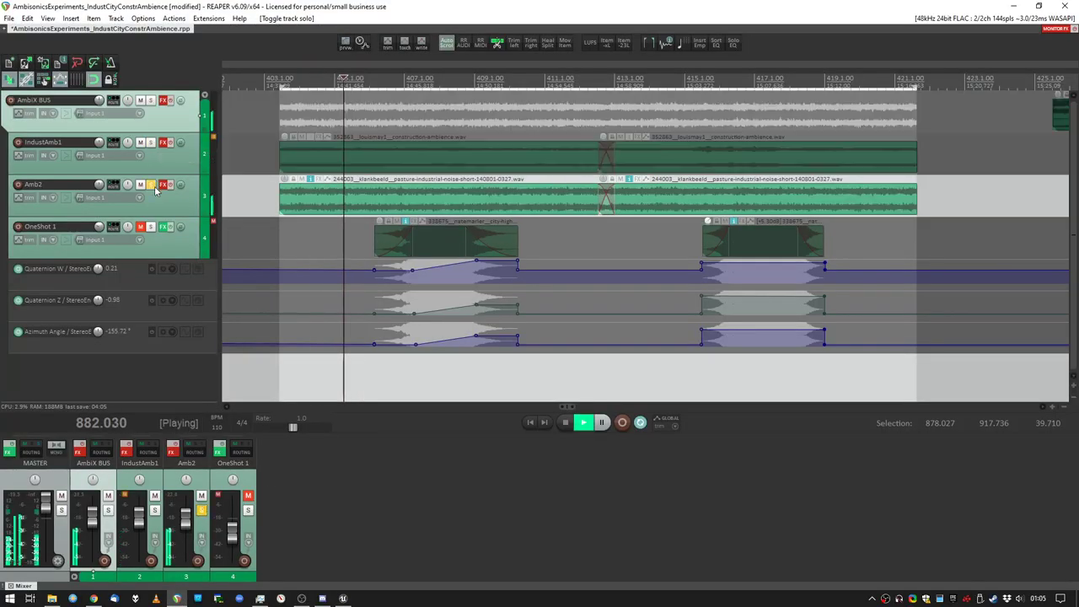
{"action": "left_click", "coordinate": [156, 188]}
{"action": "key", "text": "space"}
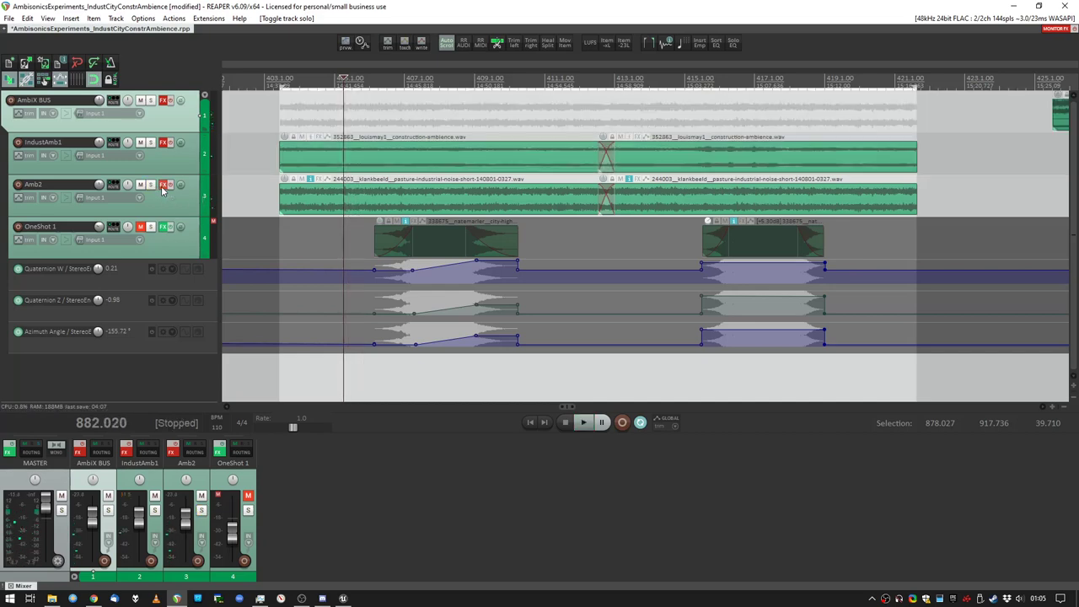
Step: Check Amb2's effect chain and routing, and re-enable its bypassed StereoEncoder
{"action": "left_click", "coordinate": [165, 186]}
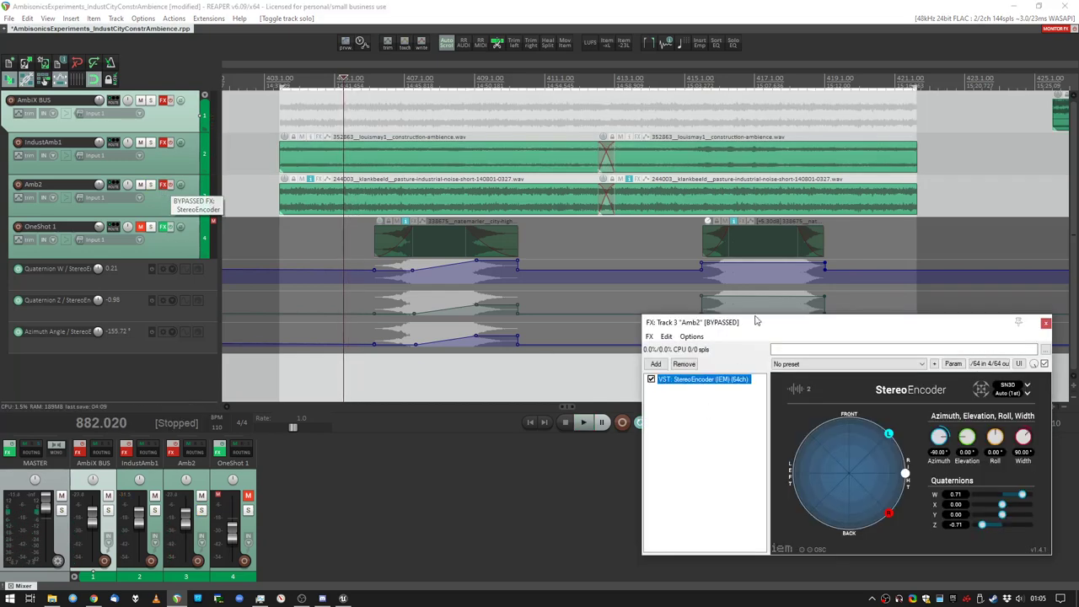
{"action": "mouse_move", "coordinate": [766, 326]}
{"action": "left_mouse_down"}
{"action": "mouse_move", "coordinate": [740, 321]}
{"action": "mouse_move", "coordinate": [733, 300]}
{"action": "left_mouse_up"}
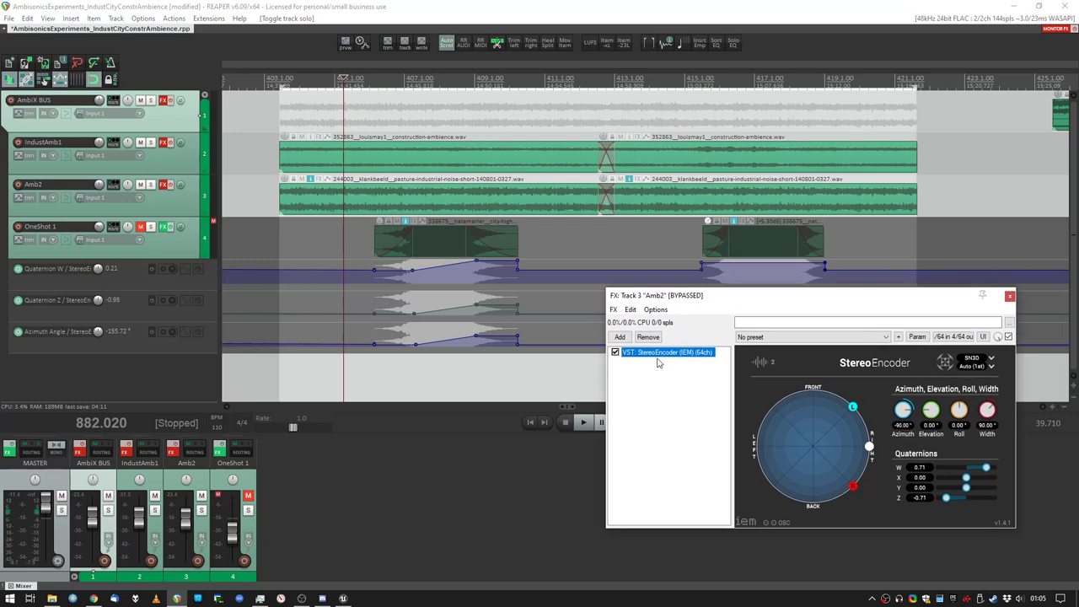
{"action": "left_click", "coordinate": [112, 186]}
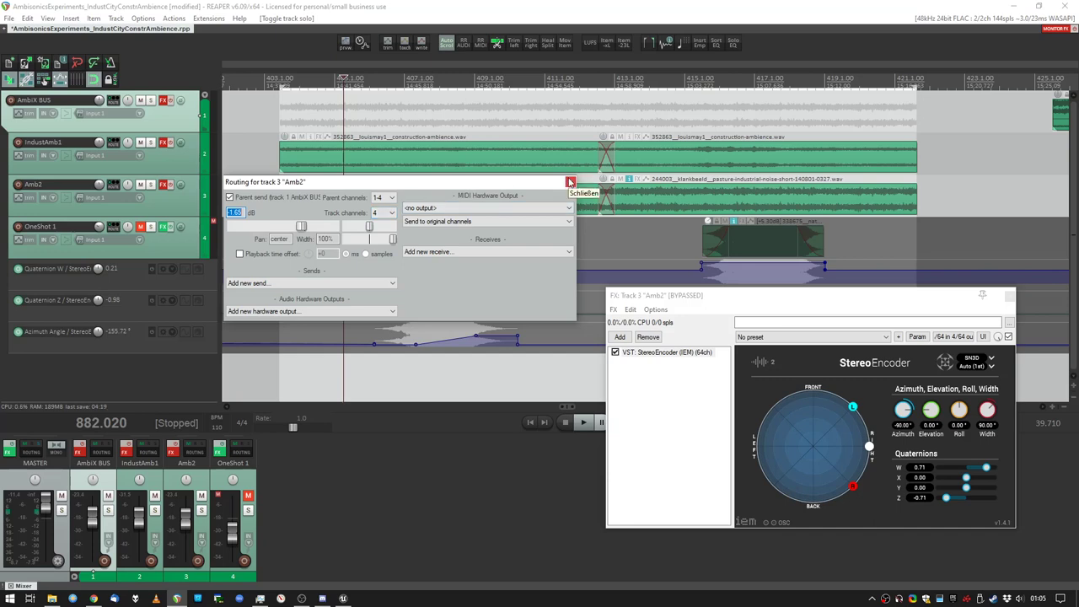
{"action": "left_click", "coordinate": [570, 182]}
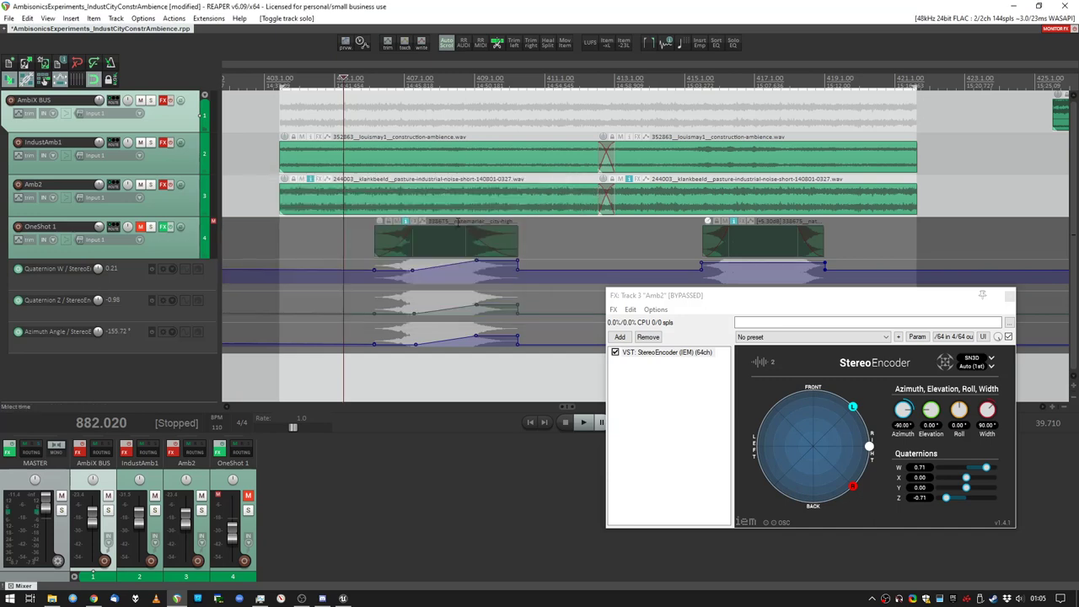
{"action": "left_click", "coordinate": [171, 185]}
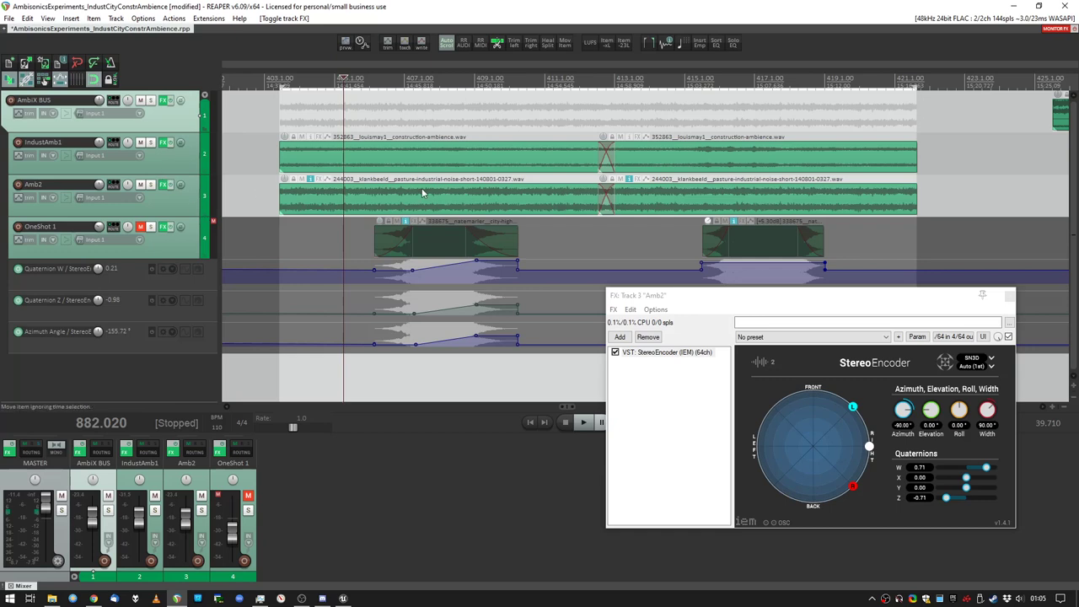
Step: Check the AmbiX BUS chain, then play soloed Amb2 while sweeping its azimuth
{"action": "left_click", "coordinate": [164, 100]}
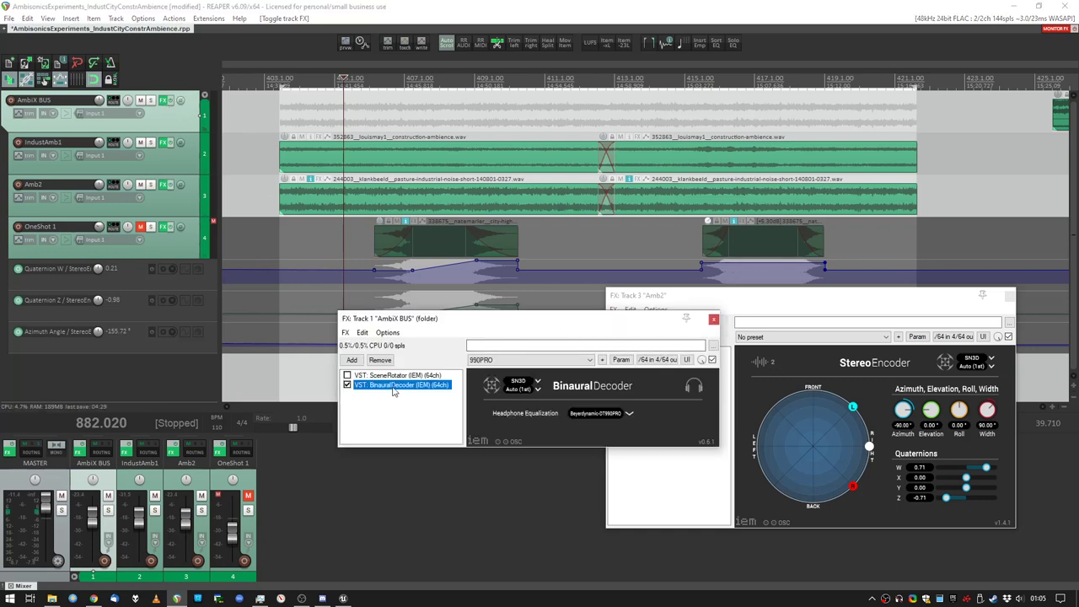
{"action": "key", "text": "Escape"}
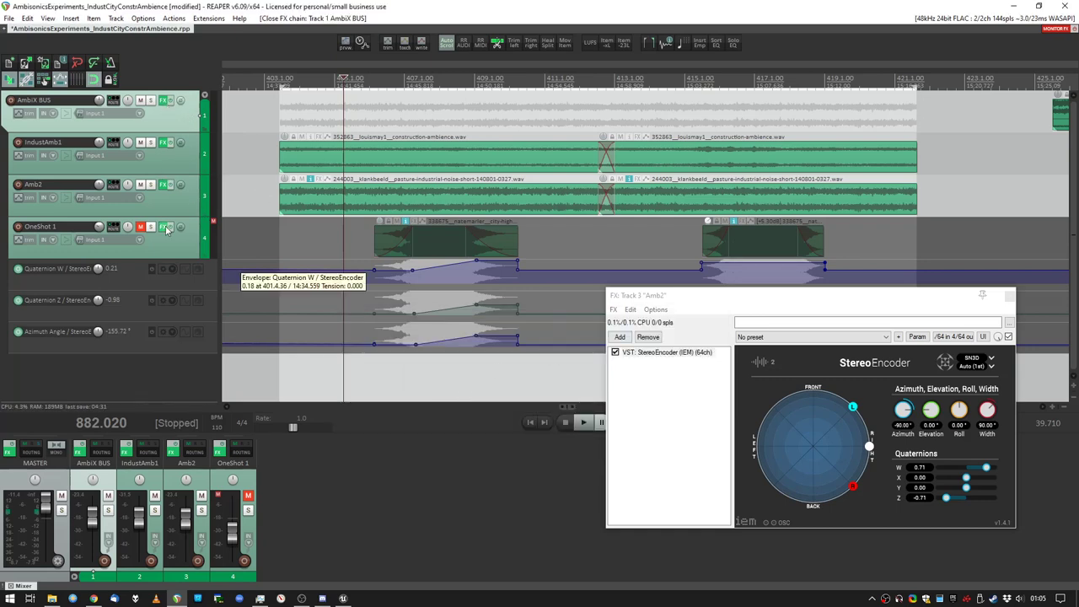
{"action": "left_click", "coordinate": [151, 184]}
{"action": "key", "text": "space"}
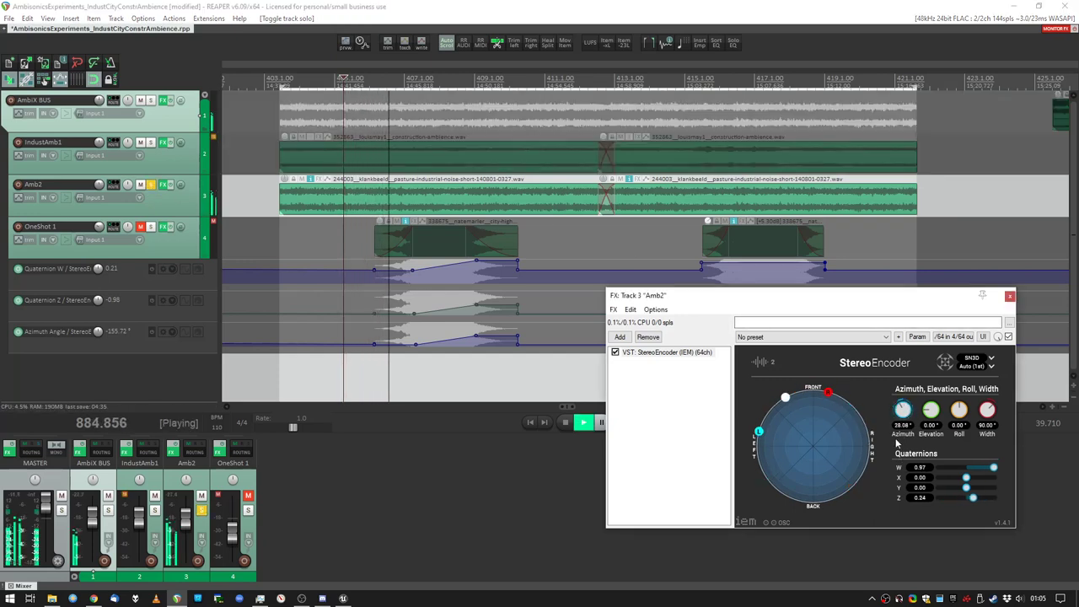
{"action": "mouse_move", "coordinate": [900, 411]}
{"action": "left_mouse_down"}
{"action": "mouse_move", "coordinate": [890, 419]}
{"action": "mouse_move", "coordinate": [902, 411]}
{"action": "left_mouse_up"}
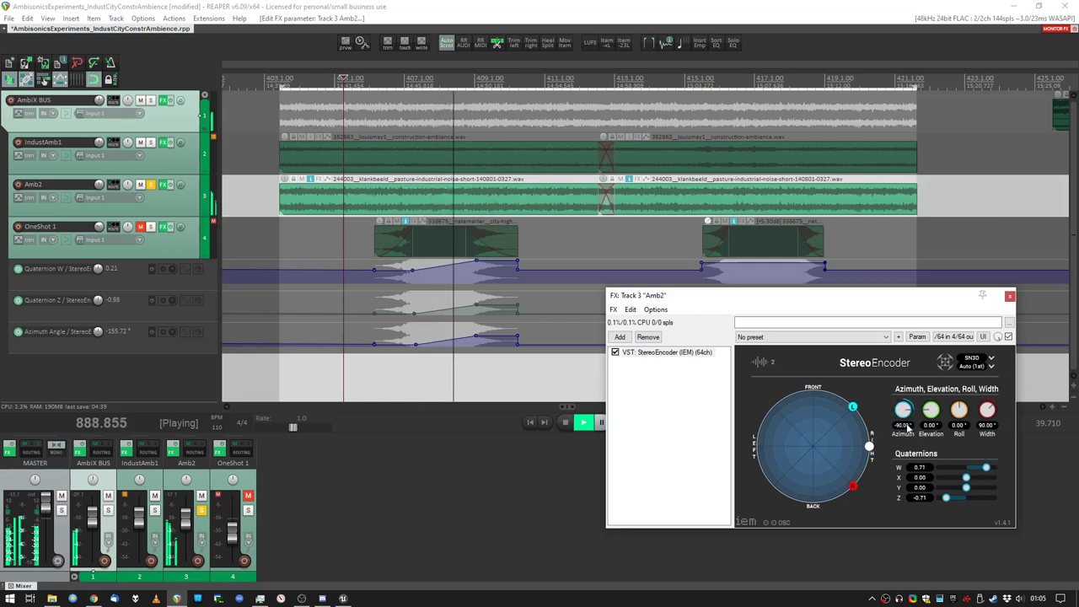
{"action": "left_click", "coordinate": [436, 121]}
{"action": "key", "text": "space"}
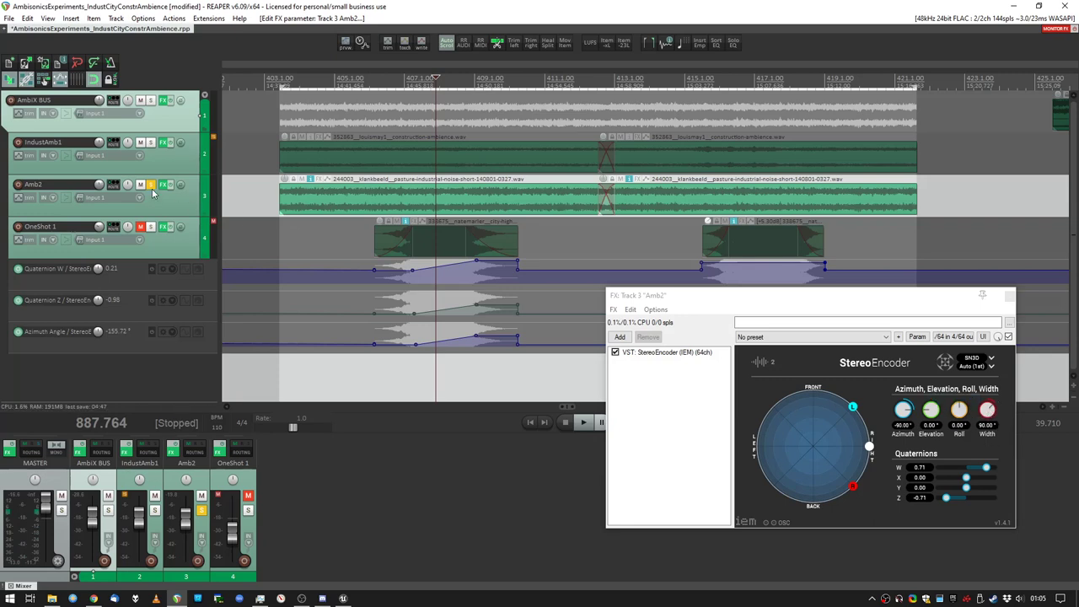
Step: Check IndustAmb1's +90° encoder, then close both effects windows
{"action": "left_click", "coordinate": [162, 146]}
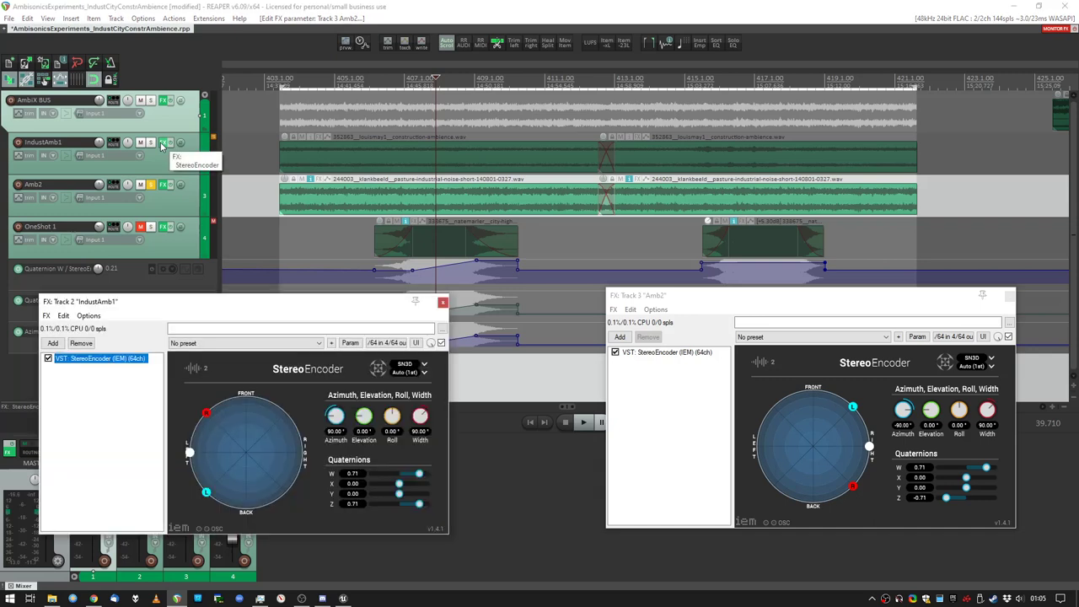
{"action": "key", "text": "Escape"}
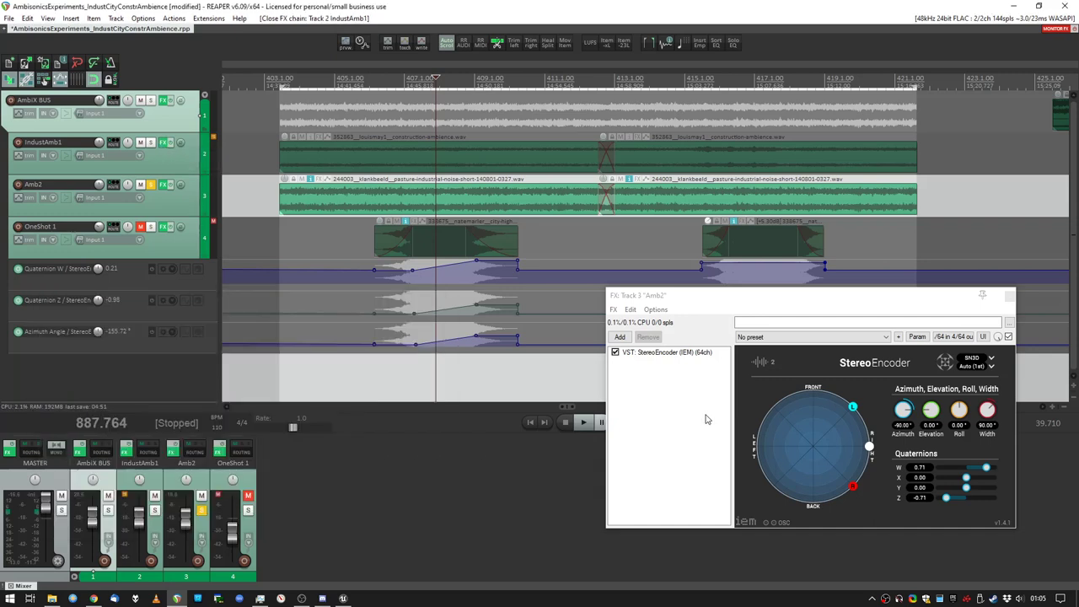
{"action": "key", "text": "Escape"}
Step: Unsolo Amb2, sweep the AmbiX BUS SceneRotator yaw during playback, then bypass it
{"action": "left_click", "coordinate": [150, 186]}
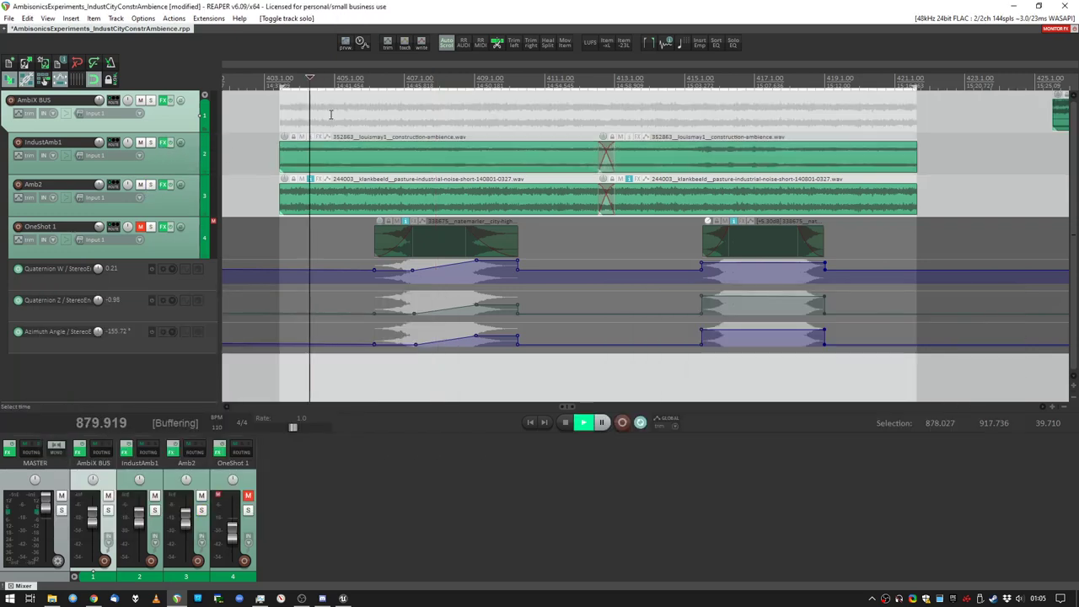
{"action": "key", "text": "f"}
{"action": "left_click", "coordinate": [380, 375]}
{"action": "left_click", "coordinate": [346, 375]}
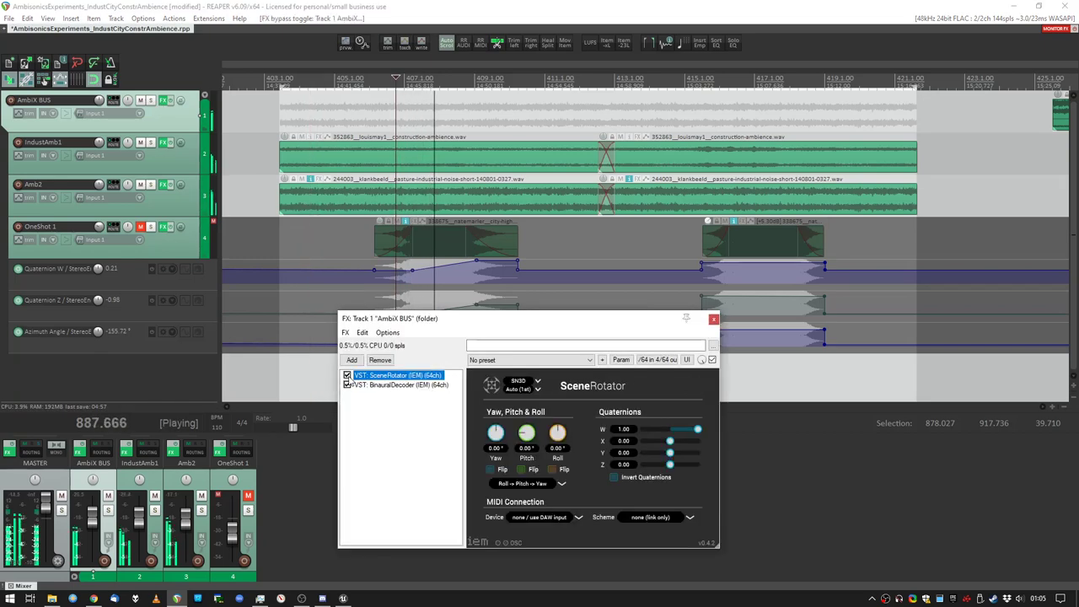
{"action": "left_click", "coordinate": [495, 433]}
{"action": "left_click_drag", "start_coordinate": [493, 458], "coordinate": [489, 456]}
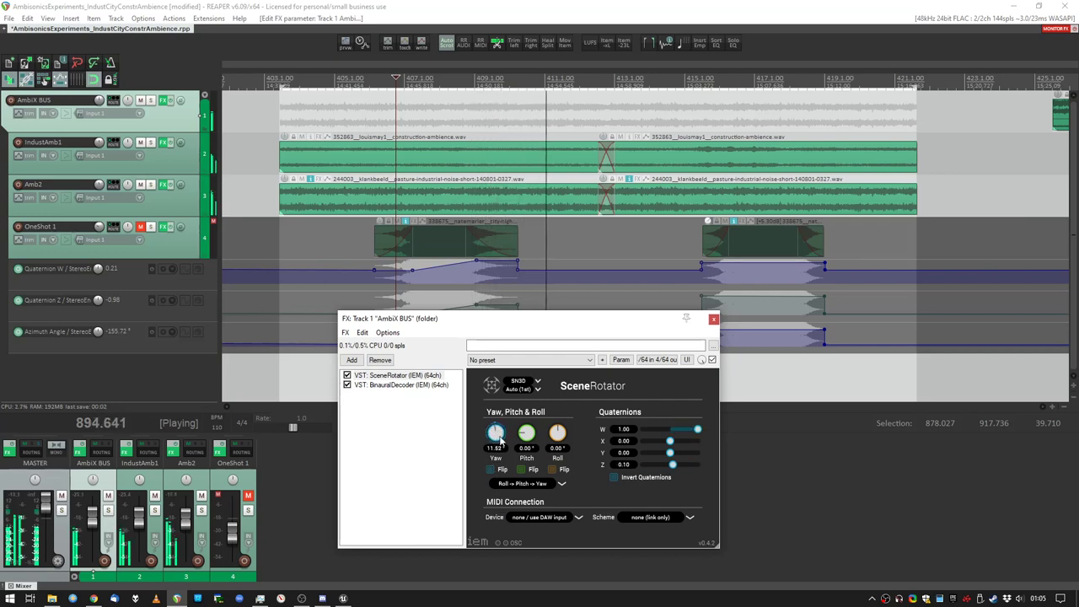
{"action": "left_click", "coordinate": [346, 375]}
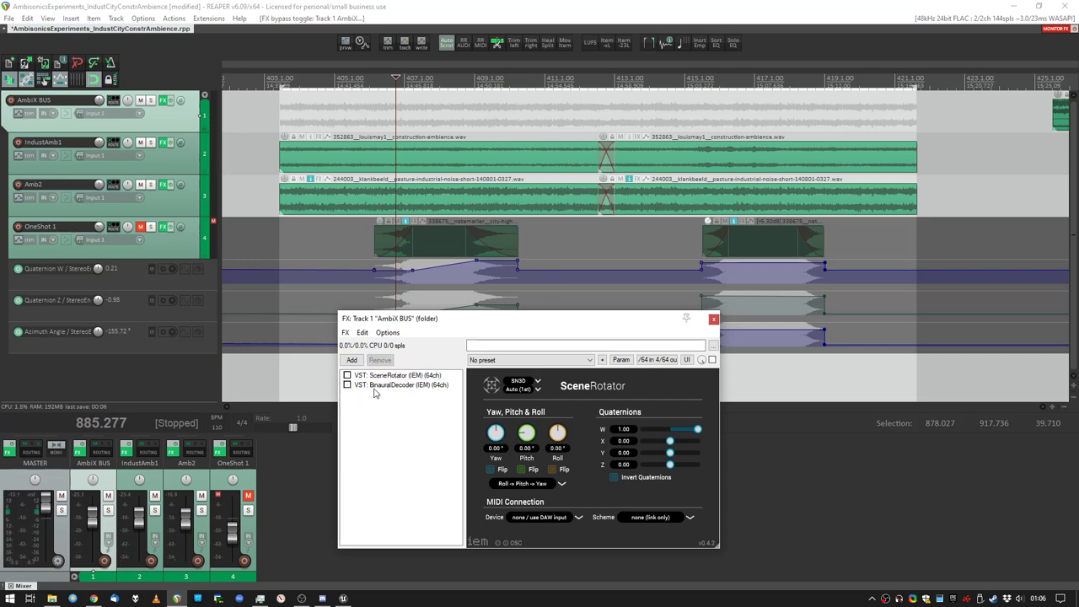
{"action": "key", "text": "Escape"}
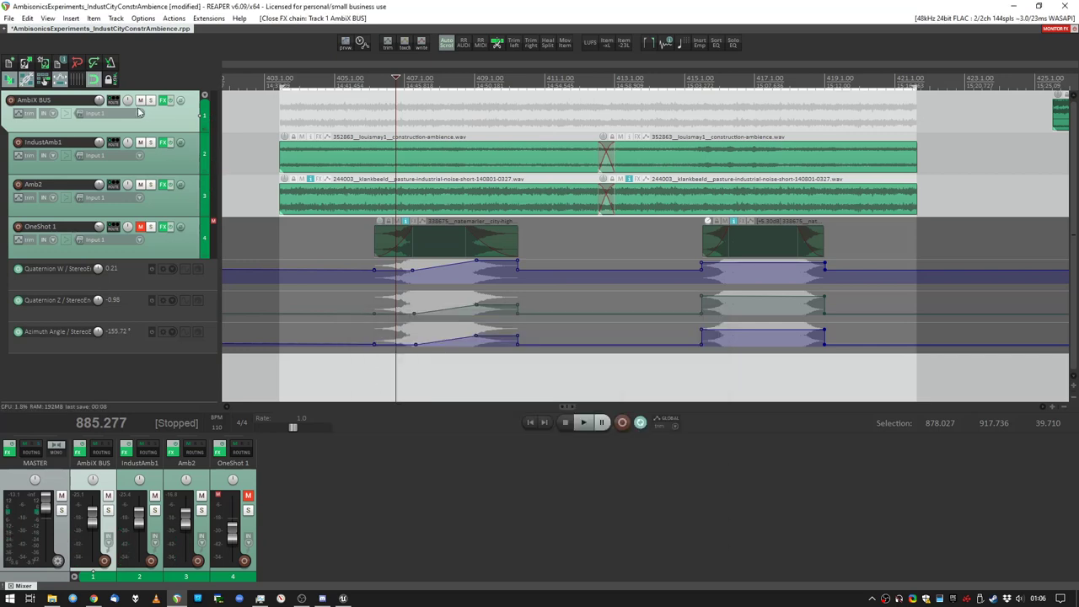
Step: Scroll the arrange view to the rendered ambix item and reposition the play cursor
{"action": "scroll", "coordinate": [703, 133], "scroll_direction": "down", "scroll_amount": 2}
{"action": "scroll", "coordinate": [624, 171], "scroll_direction": "right", "scroll_amount": 5}
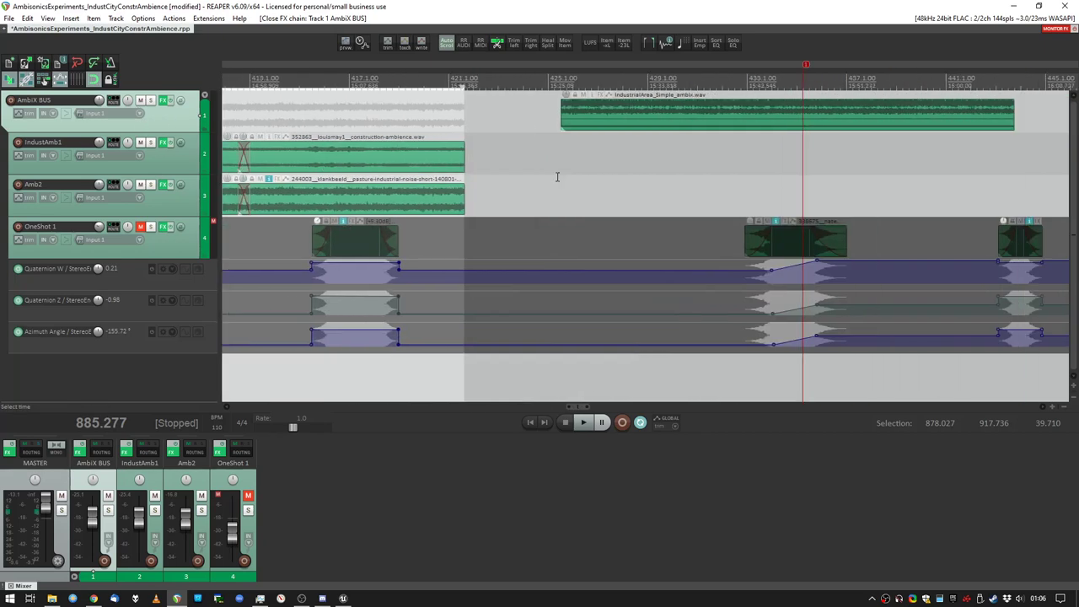
{"action": "scroll", "coordinate": [682, 163], "scroll_direction": "up", "scroll_amount": 2, "text": "ctrl"}
{"action": "left_click", "coordinate": [614, 210]}
{"action": "scroll", "coordinate": [615, 210], "scroll_direction": "up", "scroll_amount": 2, "text": "ctrl"}
{"action": "scroll", "coordinate": [648, 197], "scroll_direction": "up", "scroll_amount": 1}
{"action": "scroll", "coordinate": [544, 149], "scroll_direction": "up", "scroll_amount": 3}
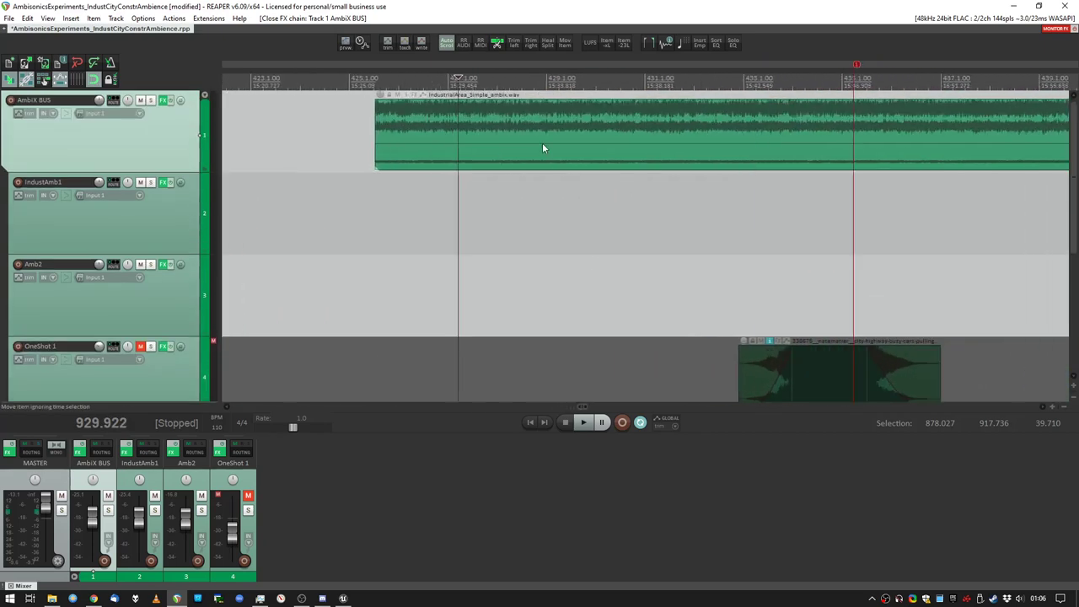
{"action": "scroll", "coordinate": [539, 149], "scroll_direction": "down", "scroll_amount": 2}
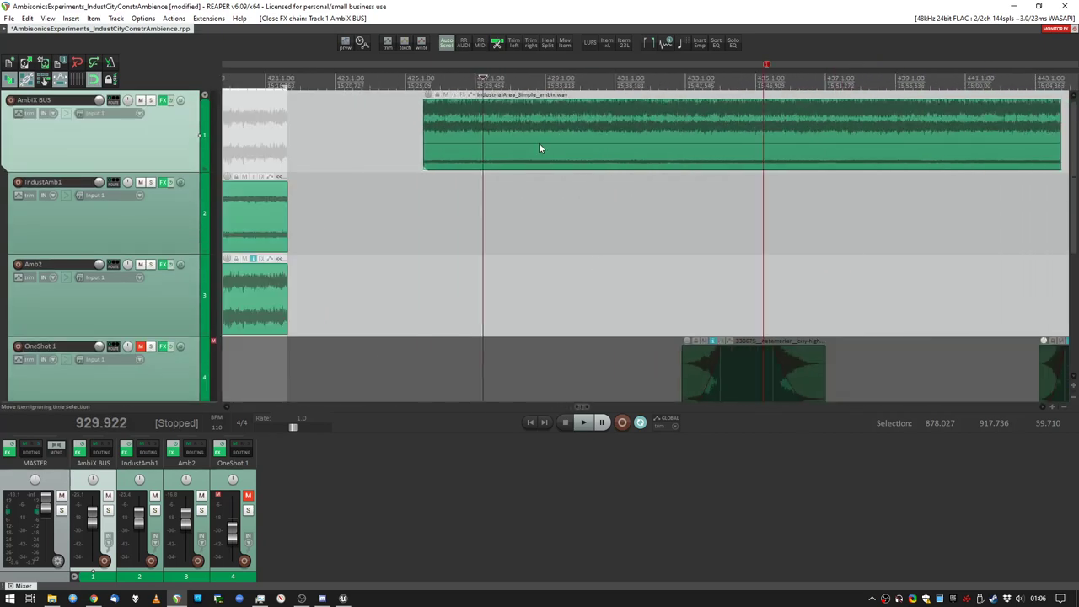
Step: Fly the Unreal camera around the courtyard past the PUT ON HEADPHONES text
{"action": "left_click", "coordinate": [343, 599]}
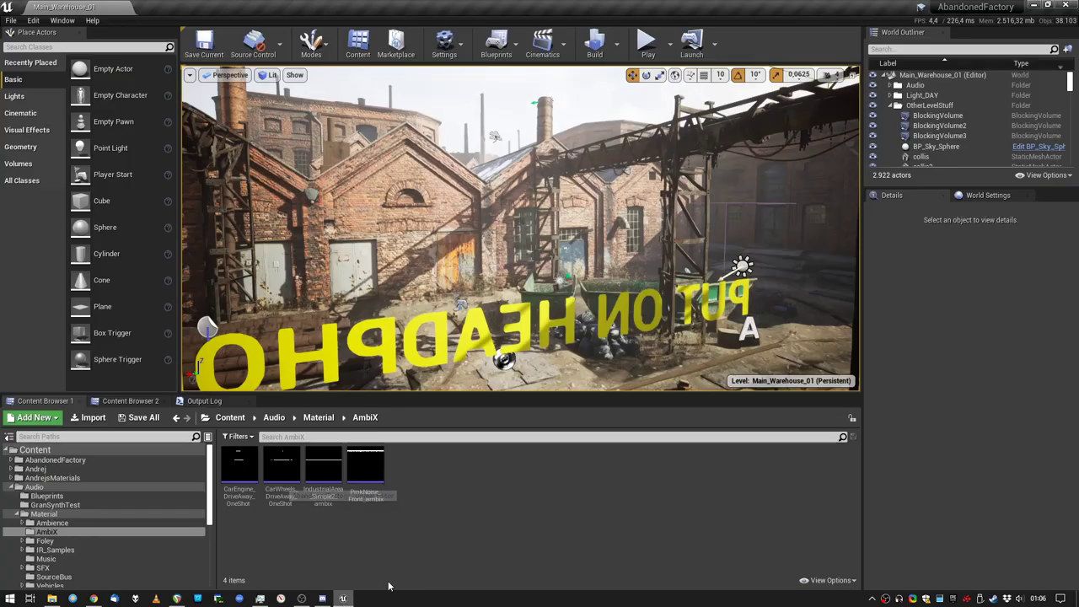
{"action": "left_click", "coordinate": [320, 500]}
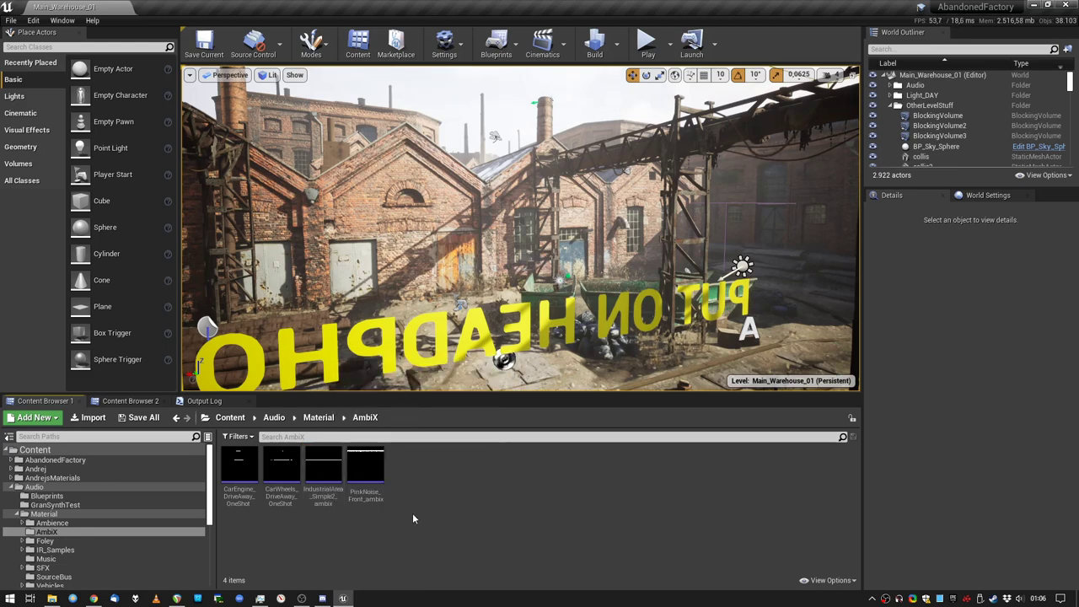
{"action": "right_click_drag", "start_coordinate": [506, 236], "coordinate": [473, 236]}
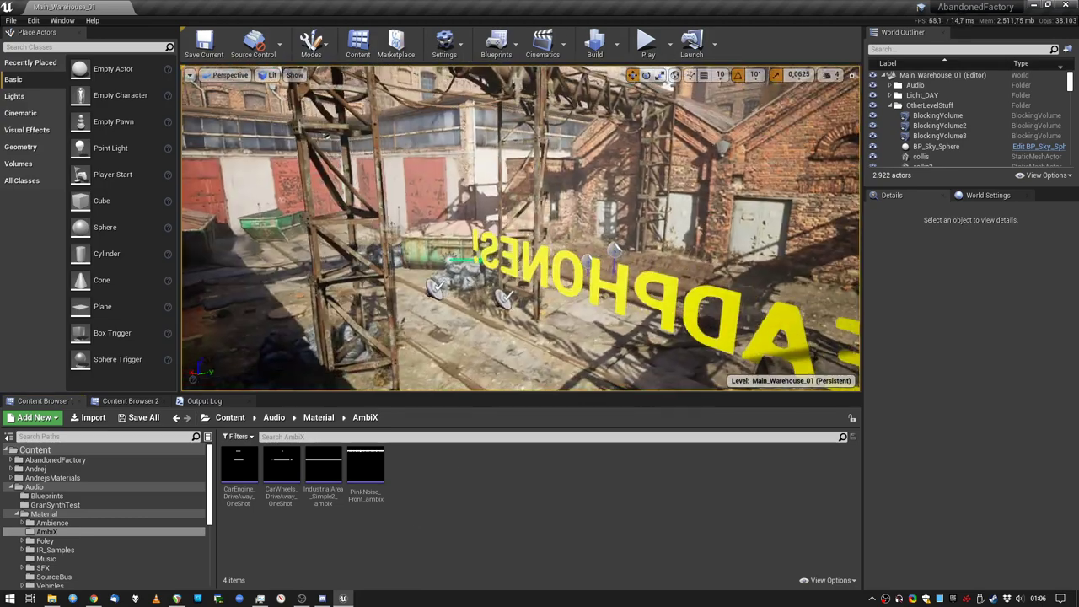
{"action": "right_click_drag", "start_coordinate": [300, 274], "coordinate": [299, 274]}
{"action": "right_click_drag", "start_coordinate": [497, 303], "coordinate": [472, 279]}
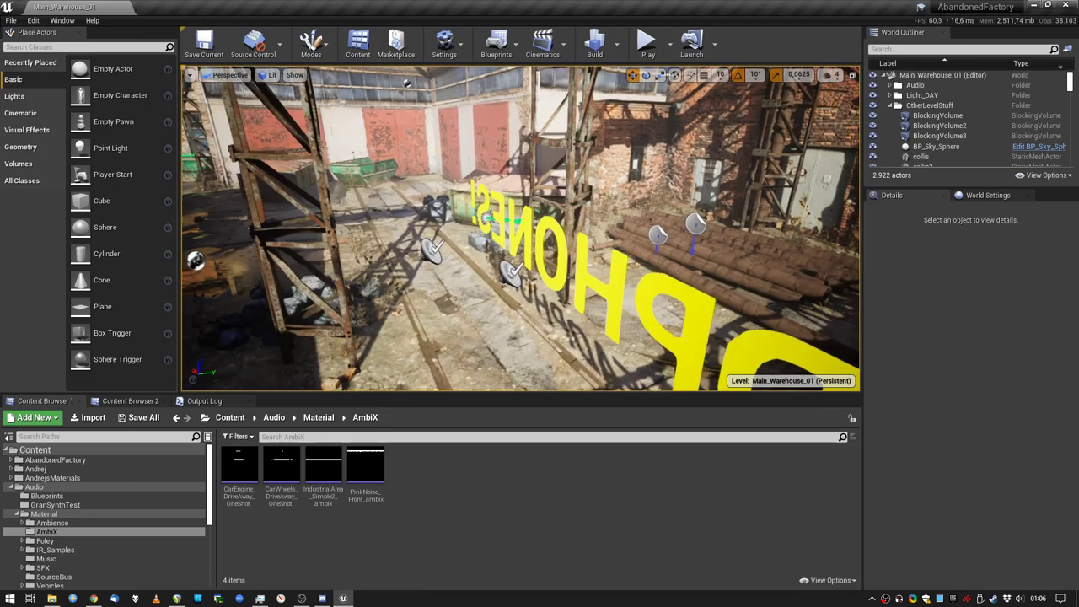
Step: Open IndustrialArea_Simple2_ambix's attenuation asset SA_AmbiX_AmbienceTest, closing the sound wave editor
{"action": "double_click", "coordinate": [333, 480]}
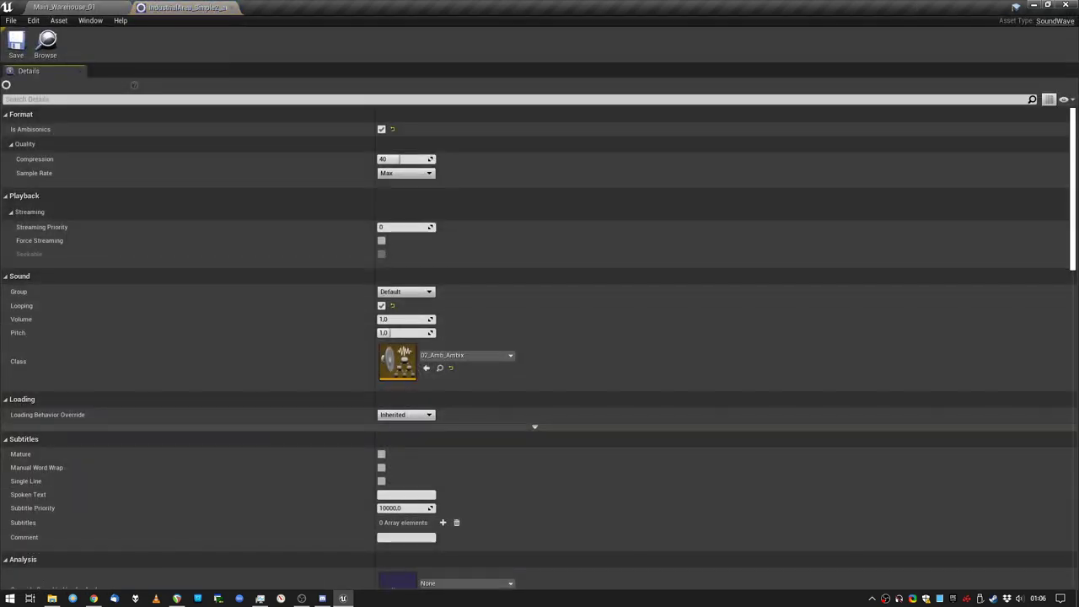
{"action": "left_click_drag", "start_coordinate": [1074, 229], "coordinate": [1073, 472]}
{"action": "double_click", "coordinate": [393, 428]}
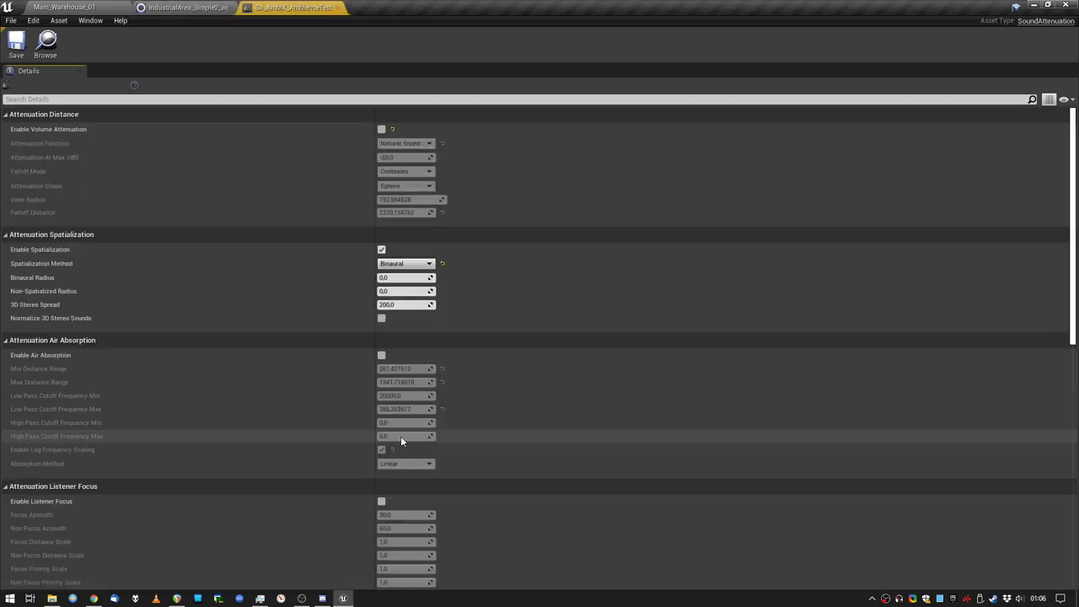
{"action": "left_click", "coordinate": [232, 7]}
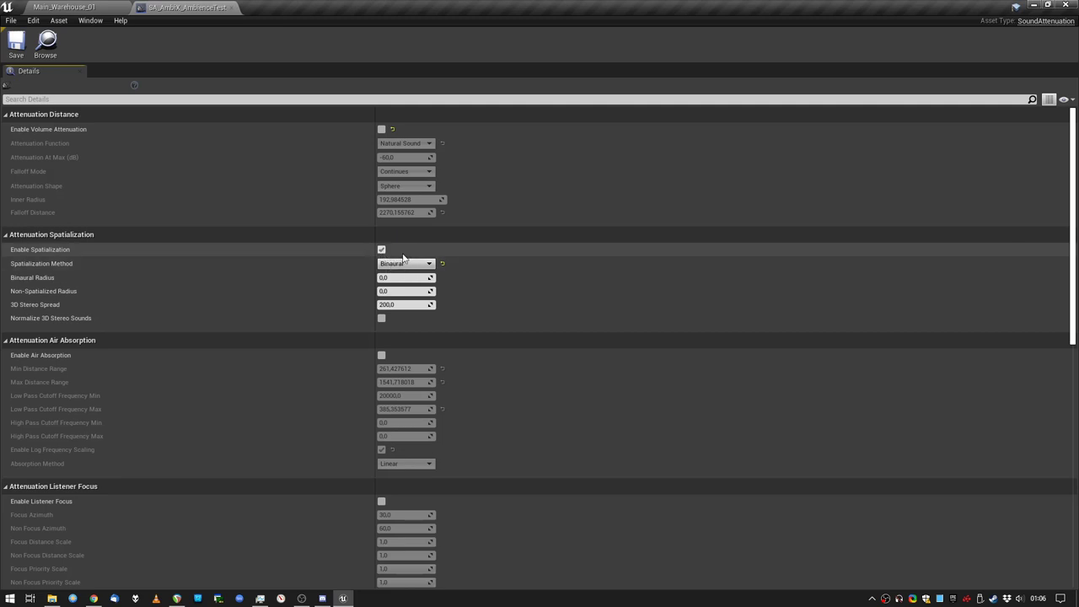
Step: Switch the spatialization method to Panning, then back to Binaural
{"action": "left_click", "coordinate": [406, 263]}
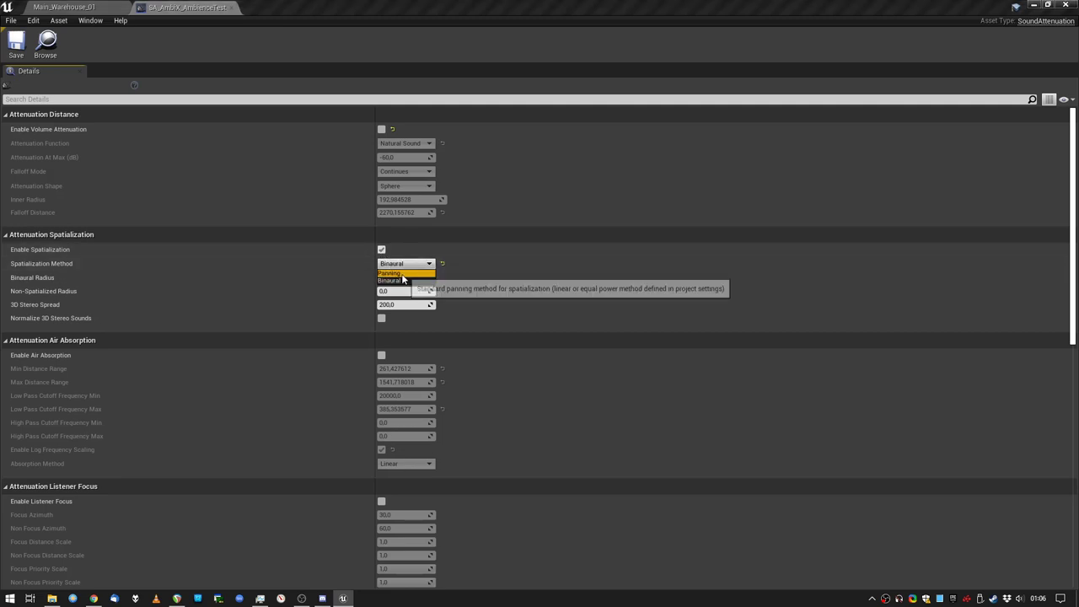
{"action": "left_click", "coordinate": [390, 273]}
{"action": "left_click", "coordinate": [403, 263]}
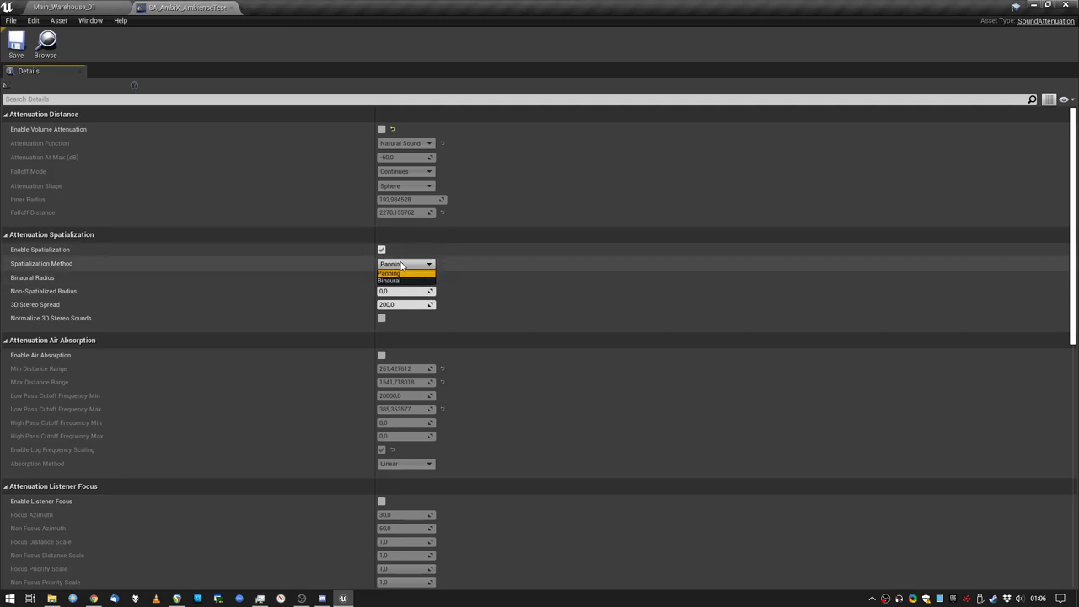
{"action": "left_click", "coordinate": [397, 281]}
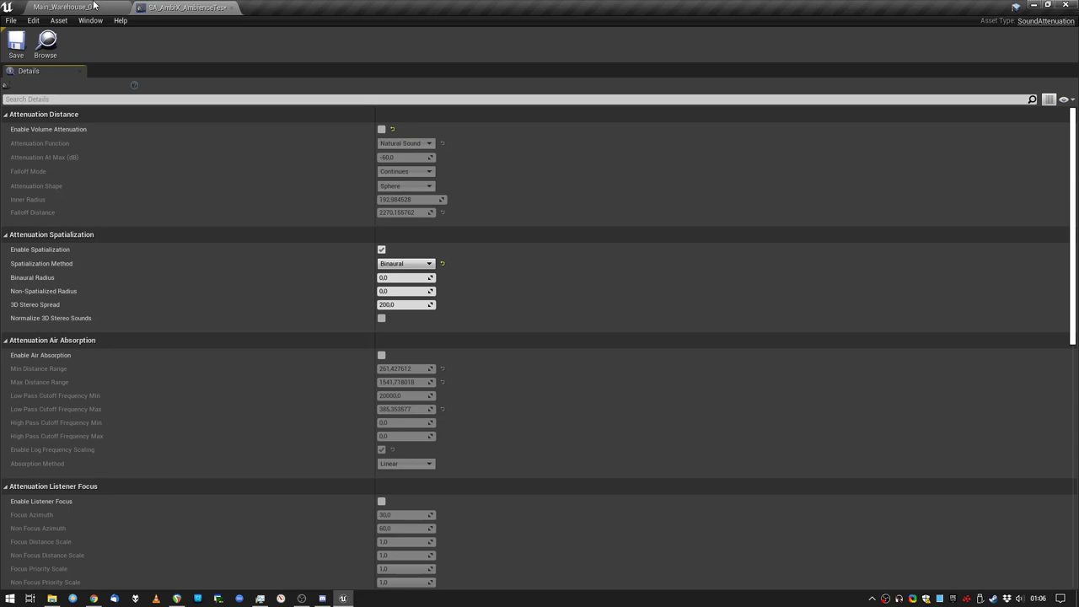
Step: Back in Main_Warehouse_01, inspect the ambient sound actors and the one-shot spawner
{"action": "left_click", "coordinate": [94, 5]}
{"action": "left_click", "coordinate": [452, 253]}
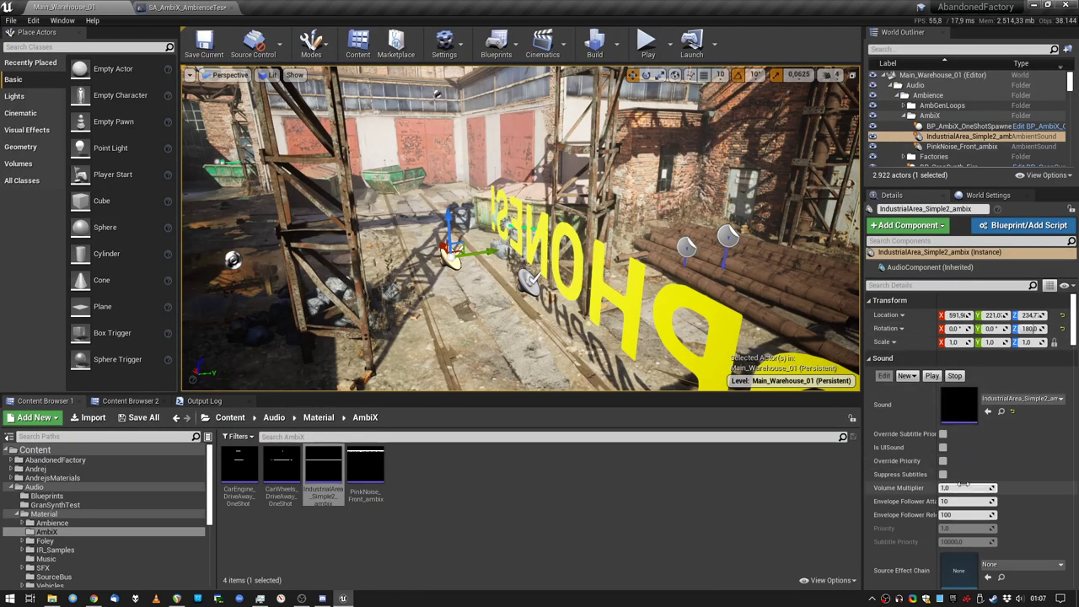
{"action": "left_click", "coordinate": [961, 146]}
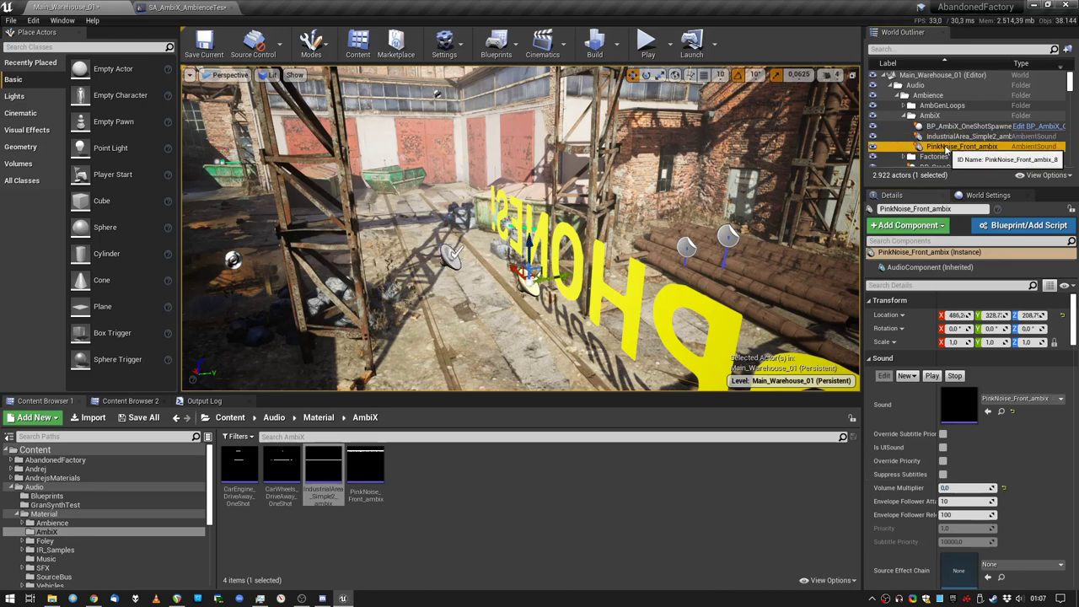
{"action": "left_click", "coordinate": [959, 488]}
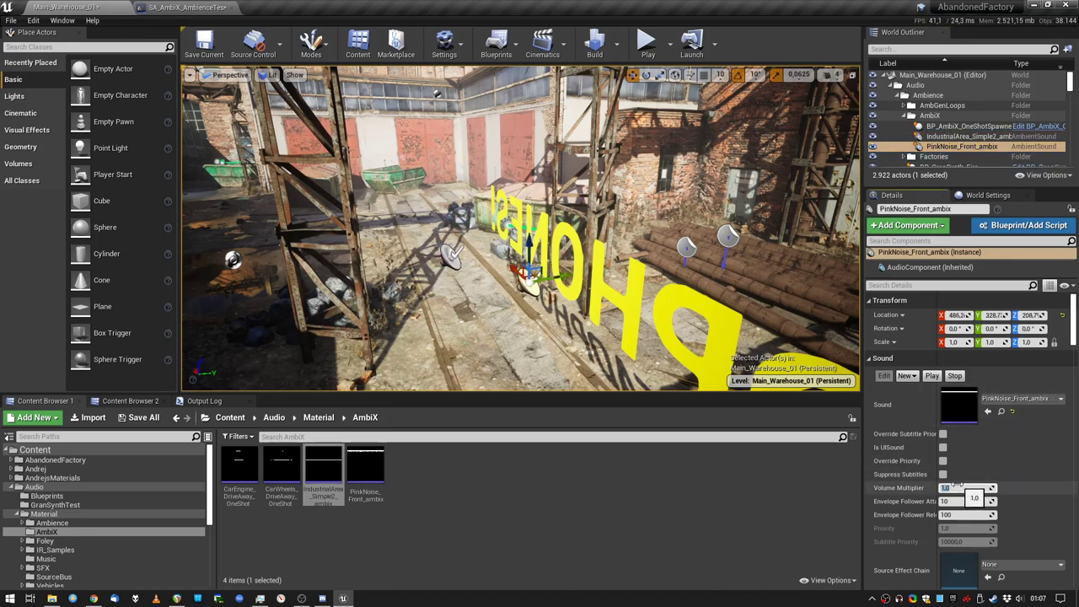
{"action": "left_click", "coordinate": [961, 125]}
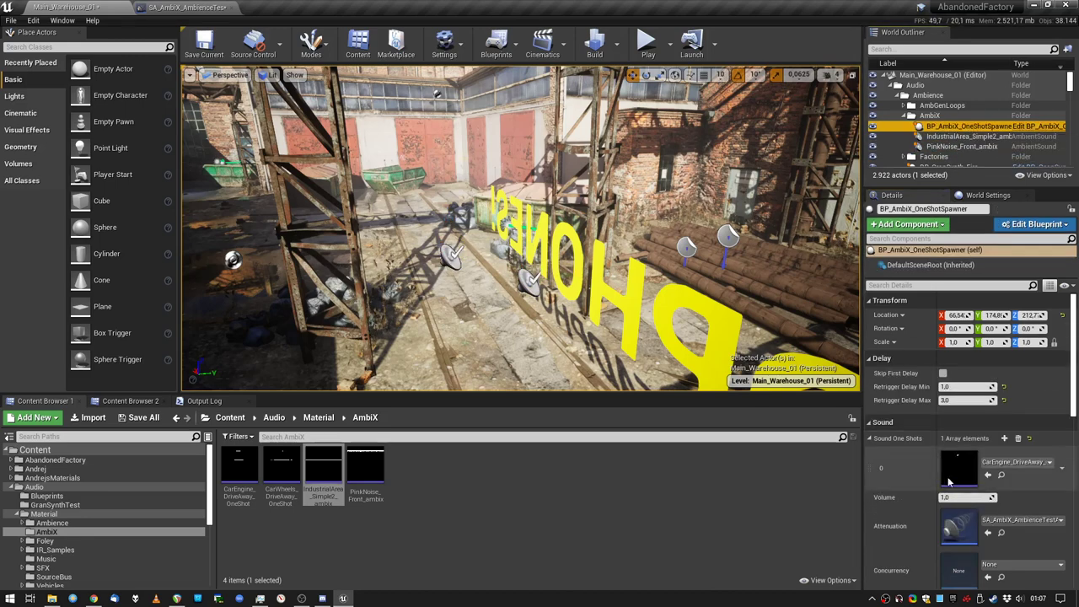
Step: Frame the PinkNoise_Front_ambix actor in the courtyard, then start play mode
{"action": "right_click_drag", "start_coordinate": [540, 304], "coordinate": [567, 296]}
{"action": "left_click", "coordinate": [567, 296]}
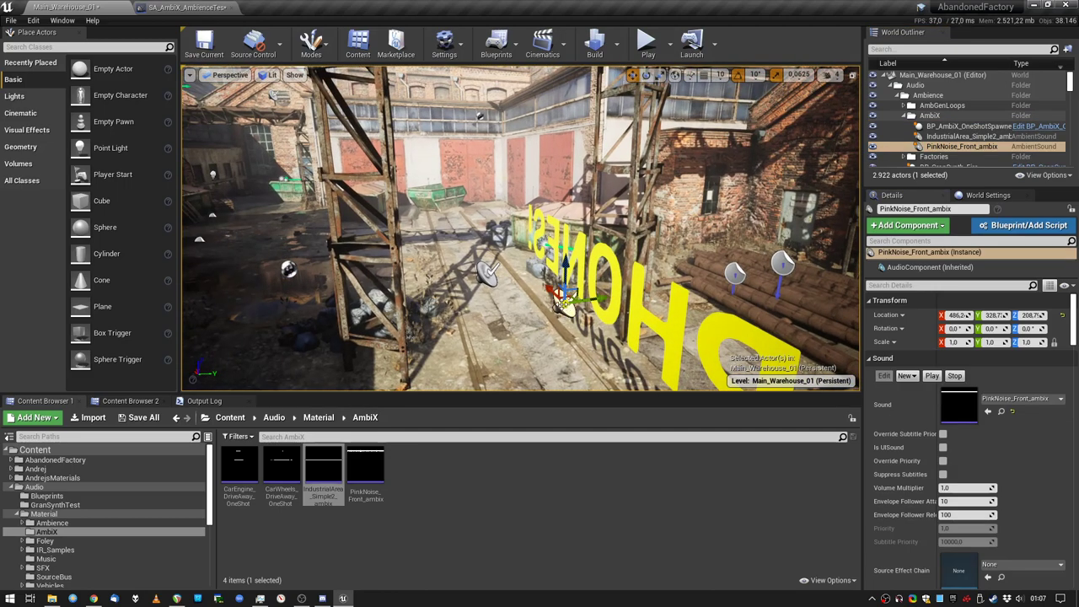
{"action": "key", "text": "f"}
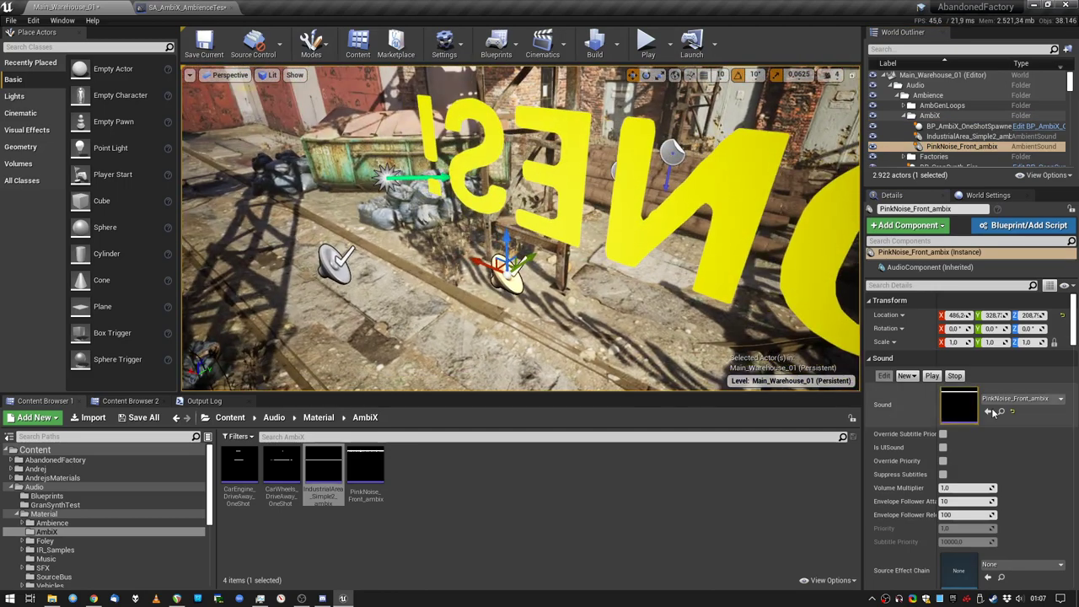
{"action": "right_click_drag", "start_coordinate": [506, 220], "coordinate": [517, 216]}
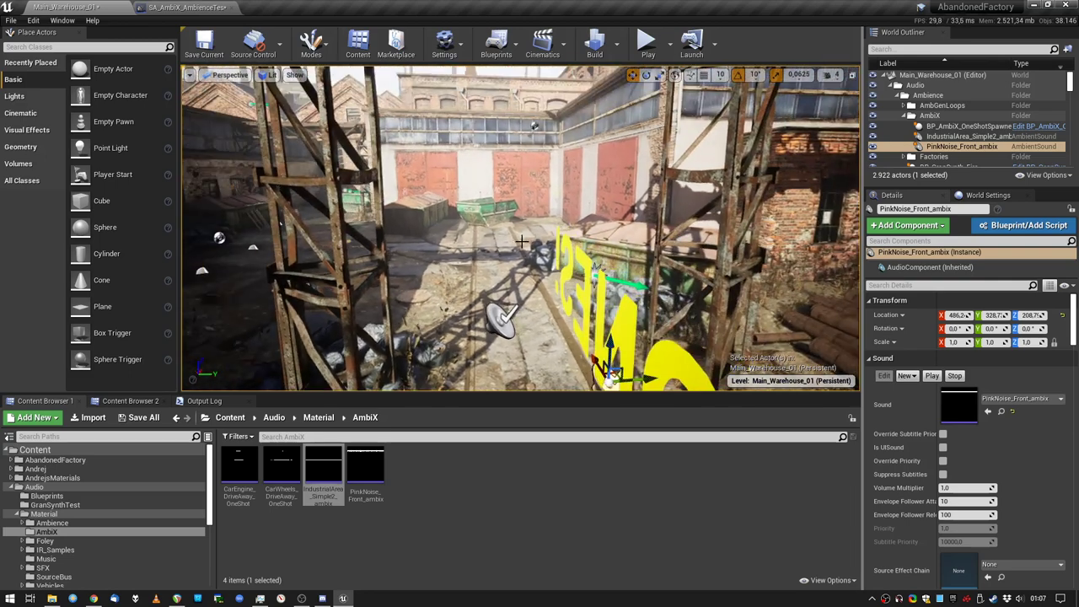
{"action": "right_click_drag", "start_coordinate": [534, 125], "coordinate": [540, 126]}
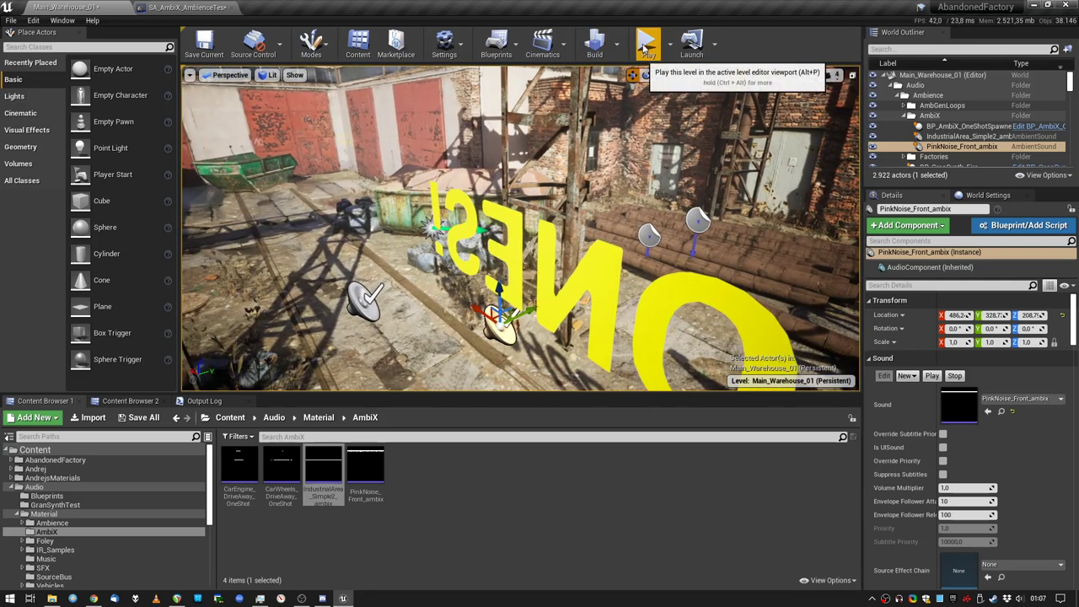
{"action": "key", "text": "alt+p"}
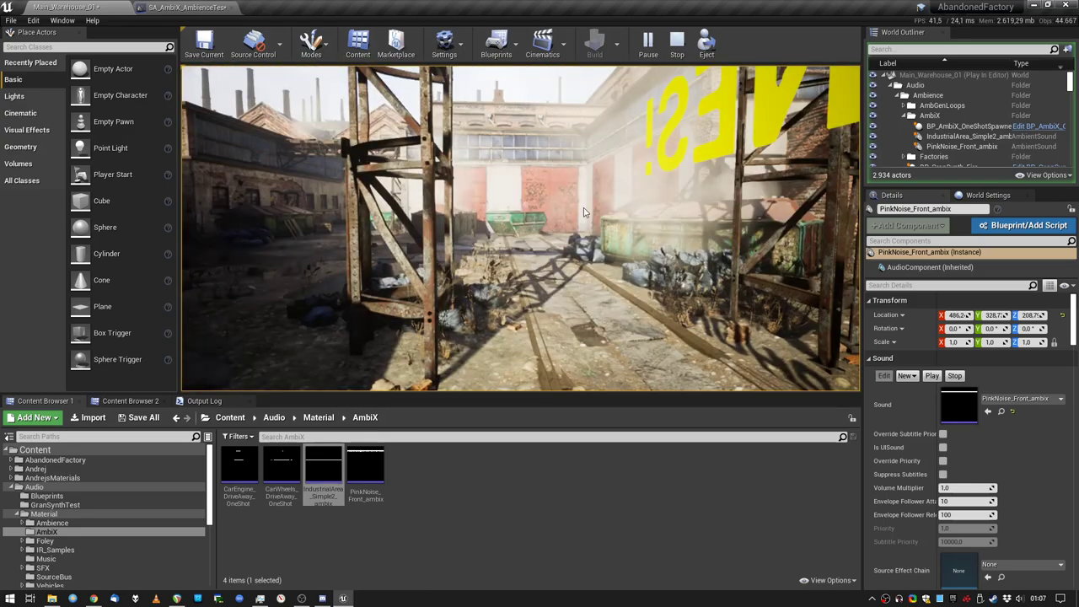
Step: End the play test and set IndustrialArea_Simple2_ambix's volume multiplier to 0
{"action": "key", "text": "Escape"}
{"action": "left_click", "coordinate": [574, 234]}
{"action": "right_click_drag", "start_coordinate": [580, 199], "coordinate": [580, 199]}
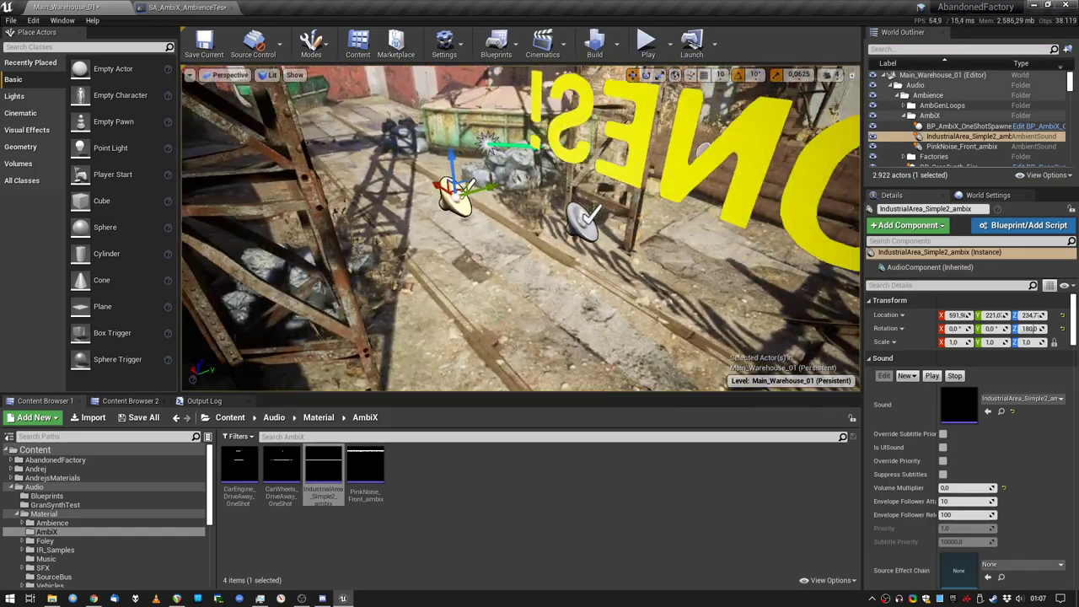
{"action": "left_click", "coordinate": [610, 226]}
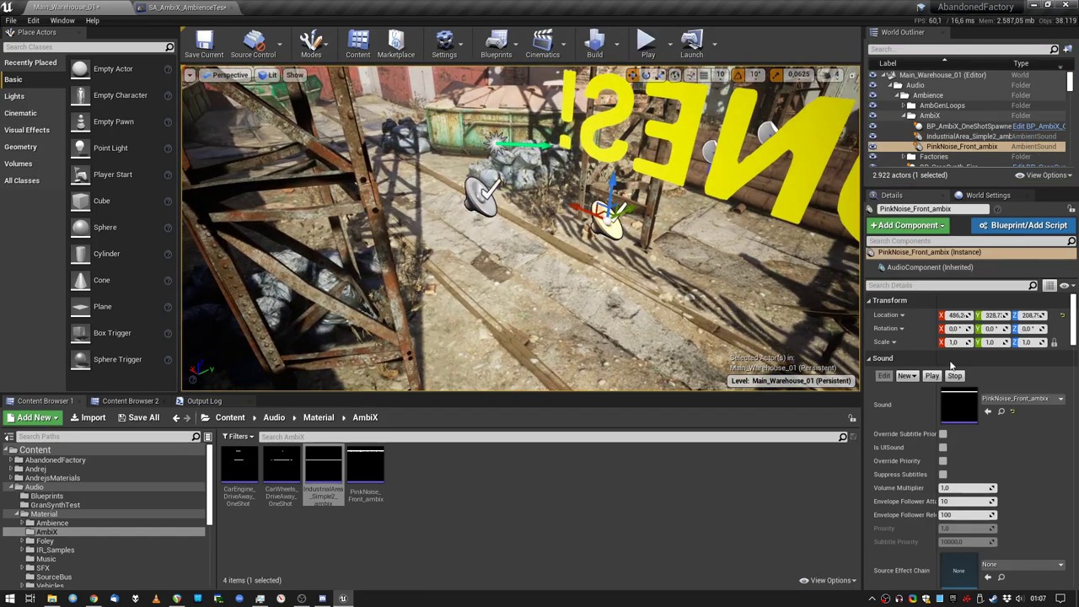
{"action": "left_click", "coordinate": [957, 489]}
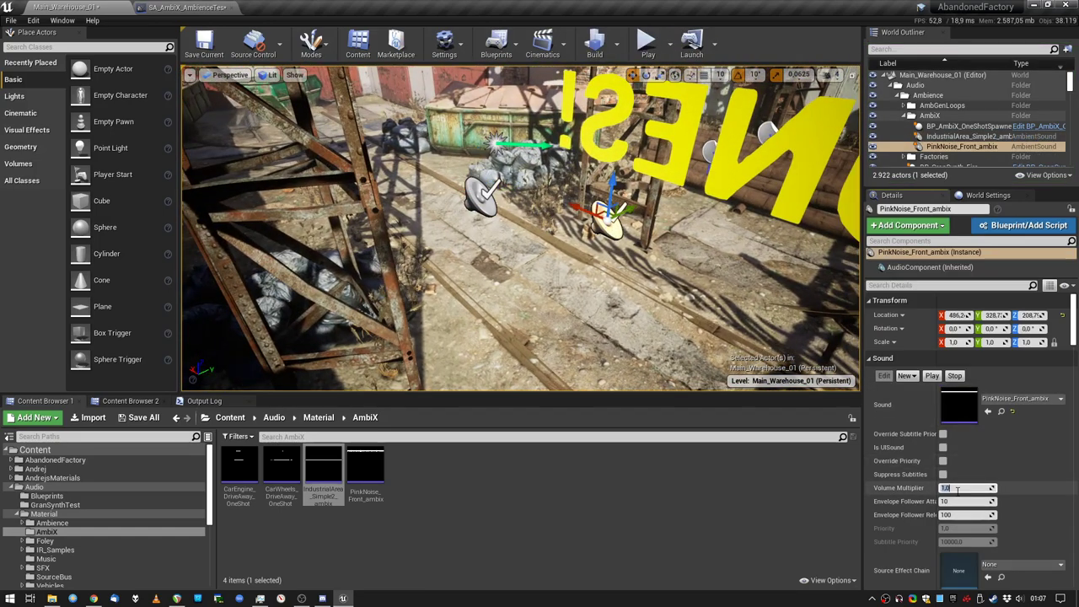
{"action": "left_click", "coordinate": [482, 195]}
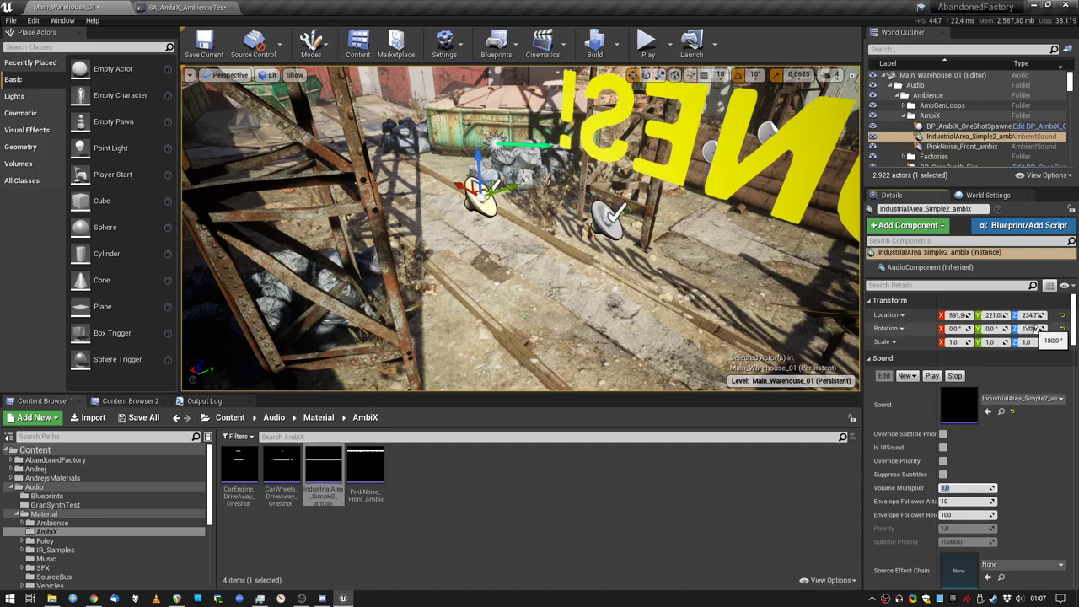
Step: Fly around the warehouse until the one-shot spawner sphere is in view
{"action": "right_click_drag", "start_coordinate": [765, 292], "coordinate": [765, 292]}
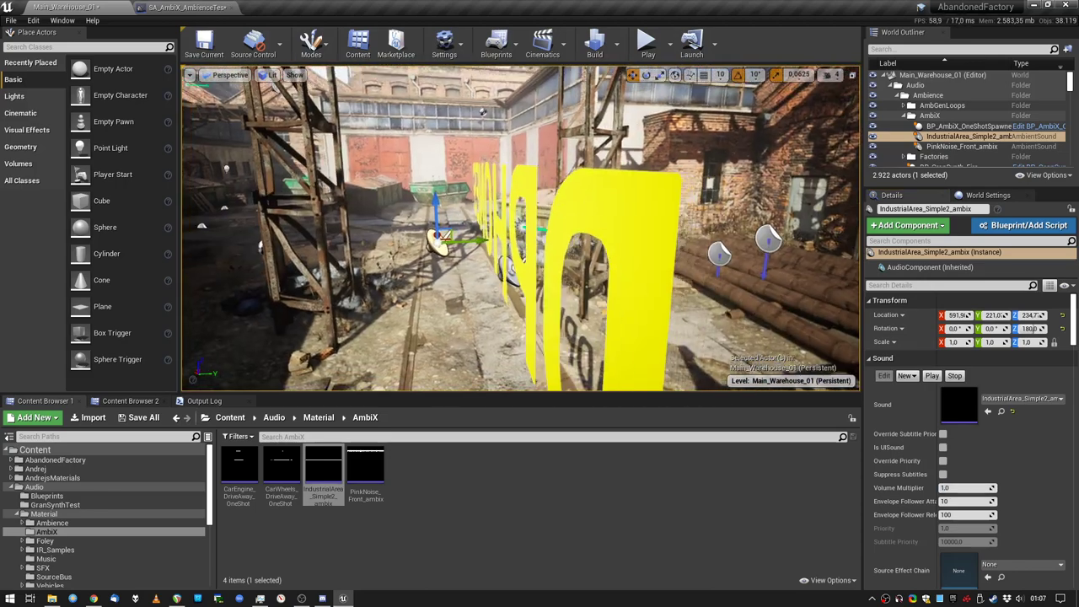
{"action": "right_click_drag", "start_coordinate": [482, 110], "coordinate": [476, 84]}
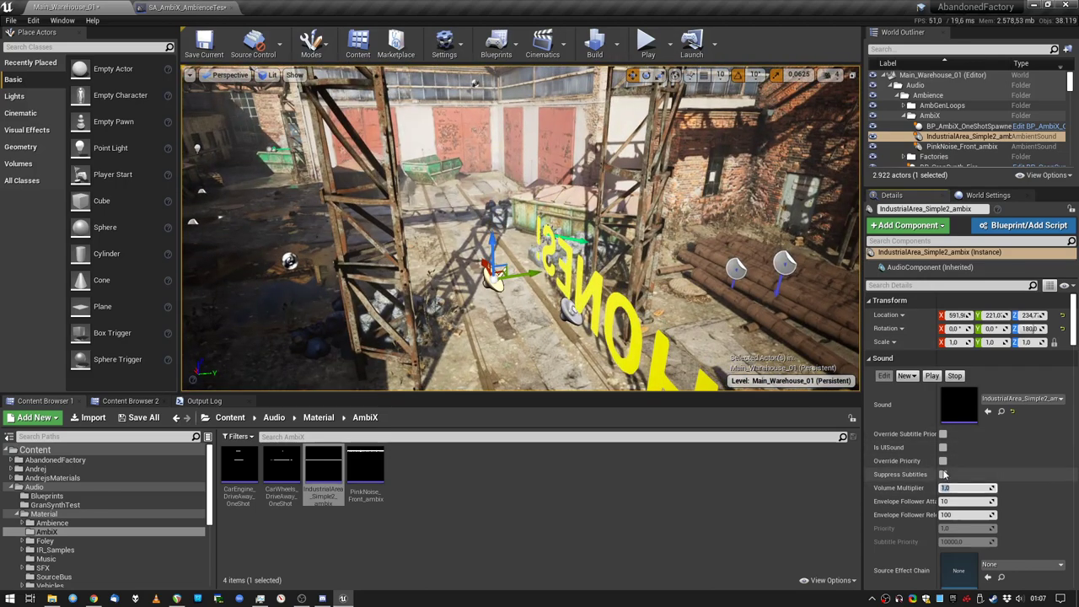
{"action": "right_click_drag", "start_coordinate": [793, 354], "coordinate": [793, 354]}
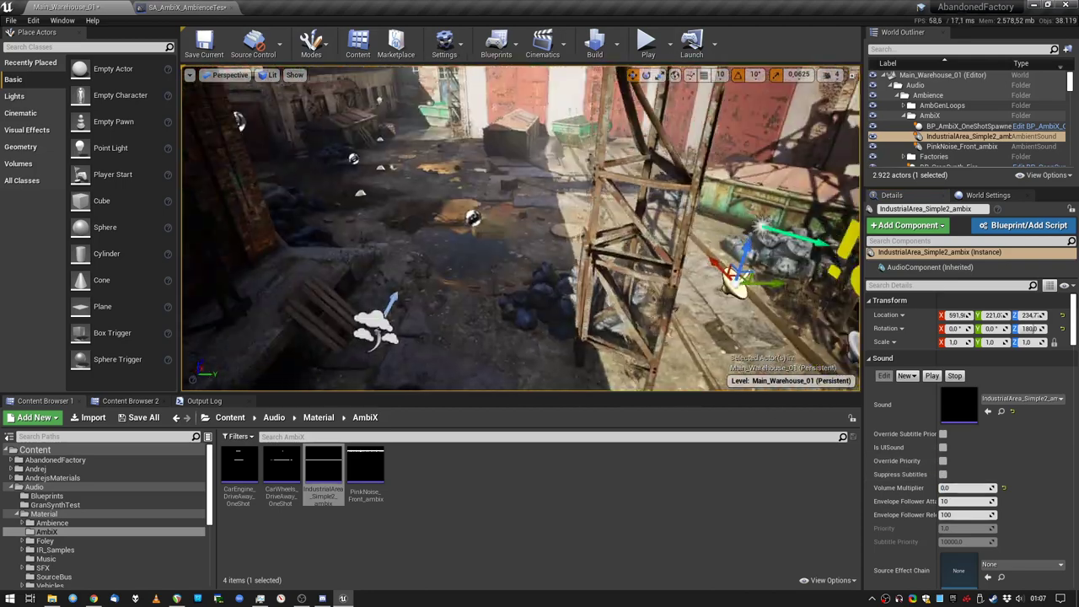
{"action": "right_click_drag", "start_coordinate": [571, 246], "coordinate": [570, 246]}
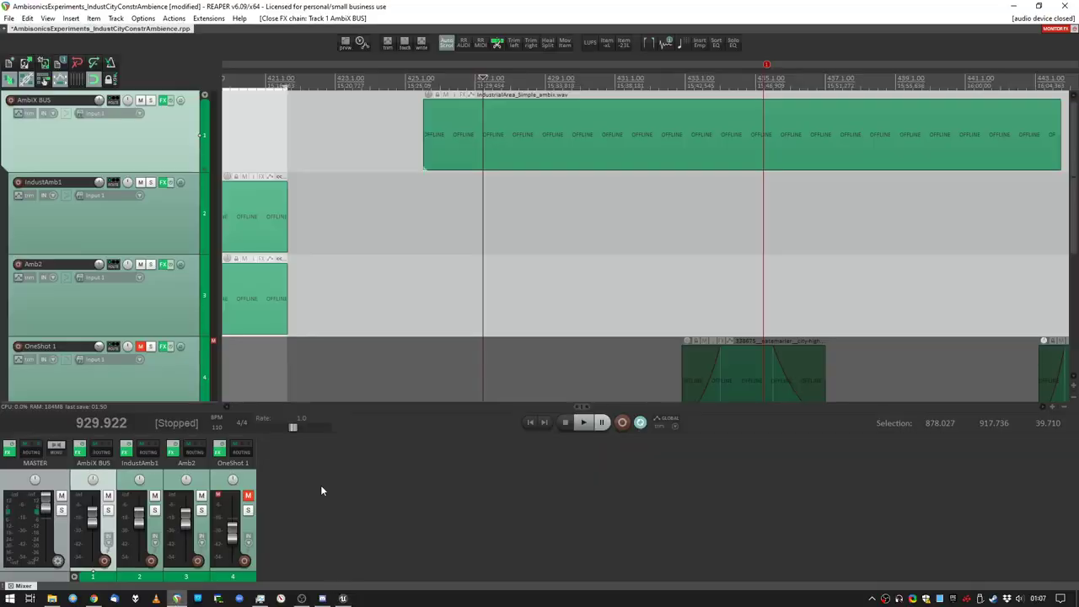
Step: Mute IndustAmb1 and Amb2 and place the play cursor before the first one-shot
{"action": "left_click", "coordinate": [176, 598]}
{"action": "scroll", "coordinate": [570, 271], "scroll_direction": "down", "scroll_amount": 5}
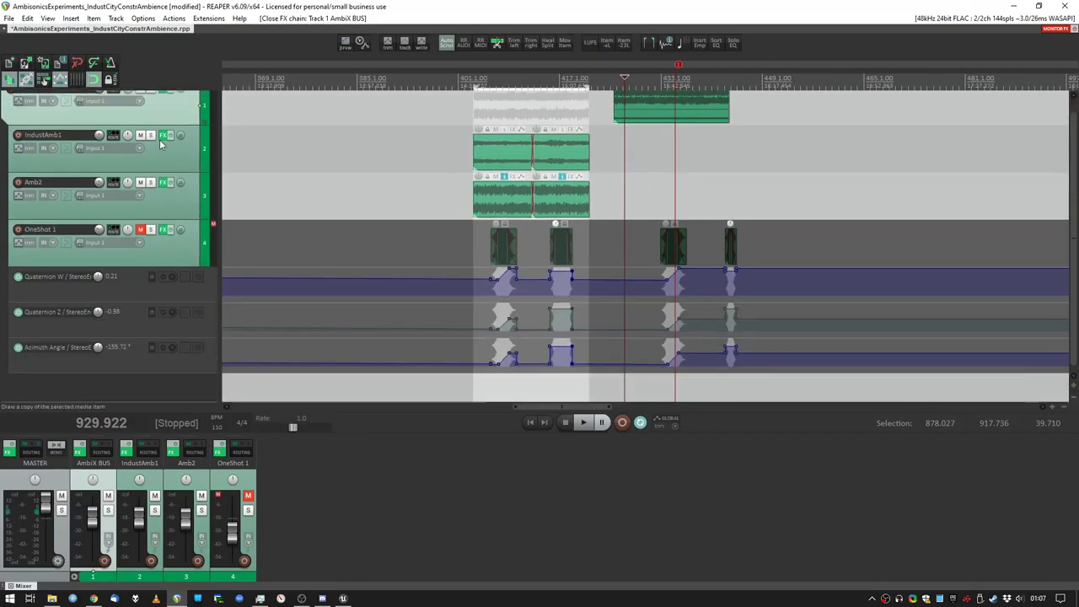
{"action": "left_click", "coordinate": [142, 135]}
{"action": "left_click", "coordinate": [142, 183]}
{"action": "scroll", "coordinate": [516, 106], "scroll_direction": "up", "scroll_amount": 3}
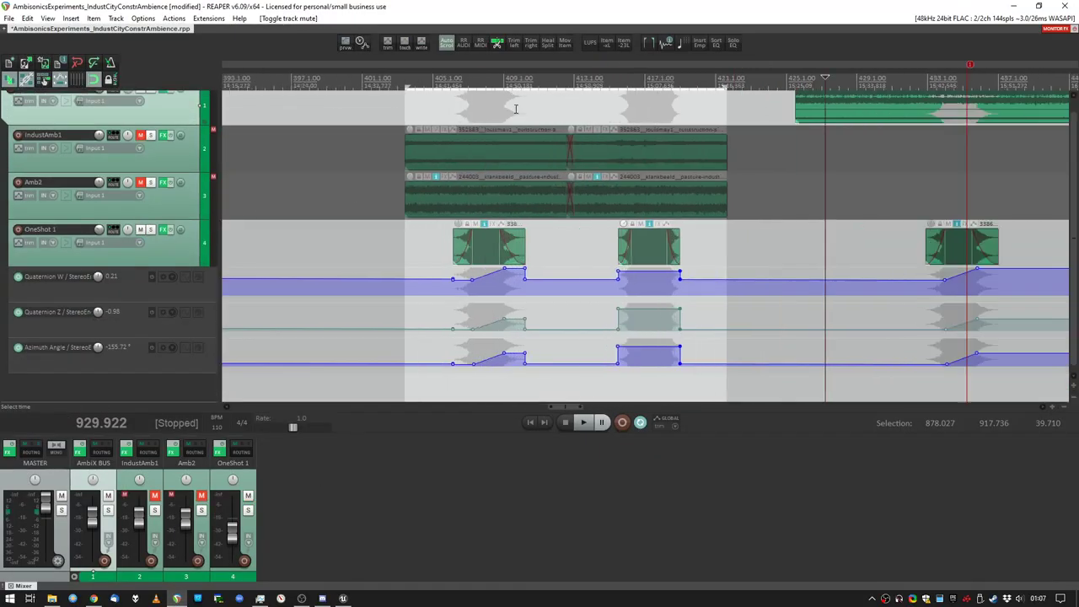
{"action": "left_click", "coordinate": [459, 105]}
{"action": "scroll", "coordinate": [460, 105], "scroll_direction": "up", "scroll_amount": 2}
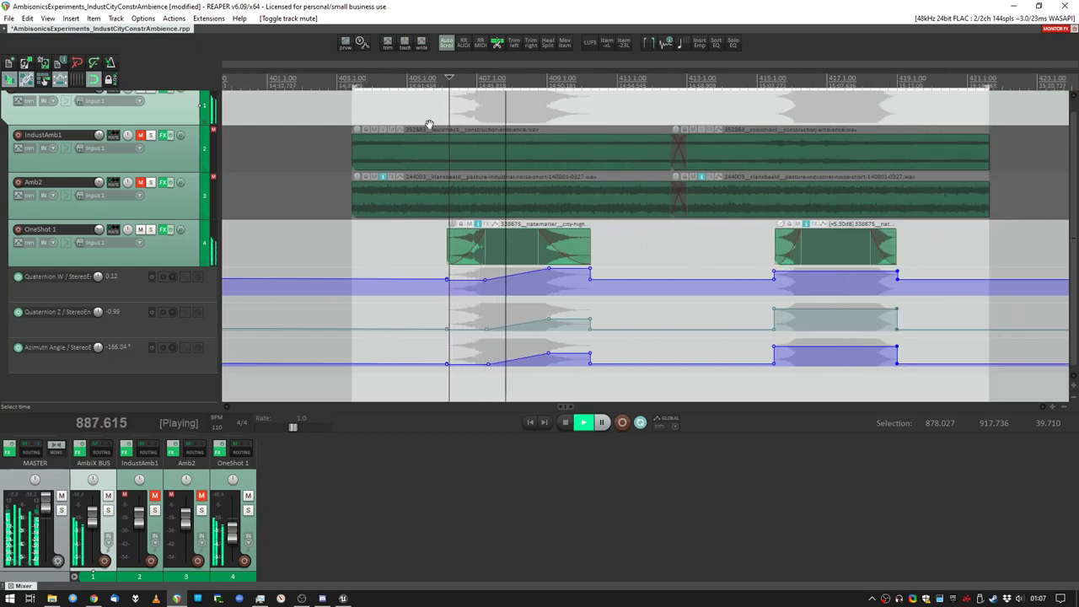
{"action": "scroll", "coordinate": [299, 158], "scroll_direction": "up", "scroll_amount": 1}
Step: Play the OneShot 1 sounds through the AmbiX BUS, then return to Unreal
{"action": "left_click", "coordinate": [164, 101]}
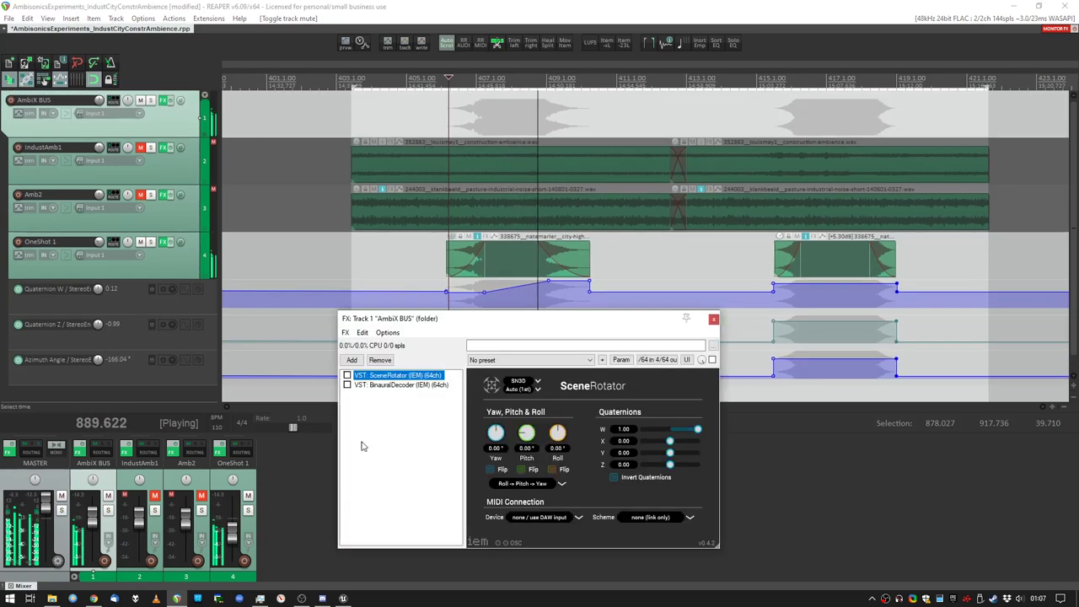
{"action": "left_click_drag", "start_coordinate": [437, 319], "coordinate": [475, 378]}
{"action": "key", "text": "space"}
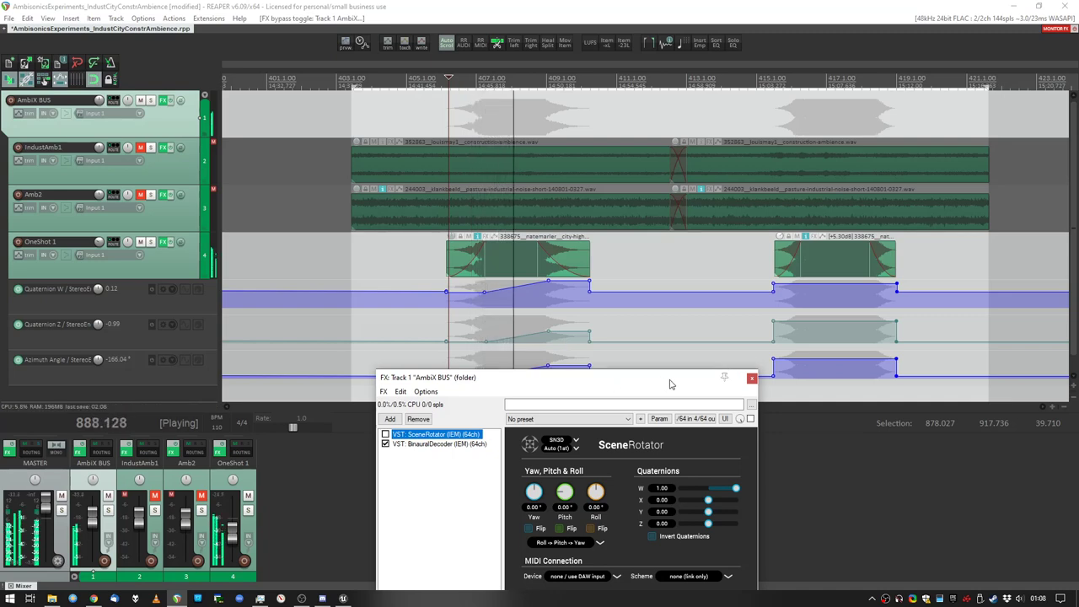
{"action": "left_click", "coordinate": [751, 378]}
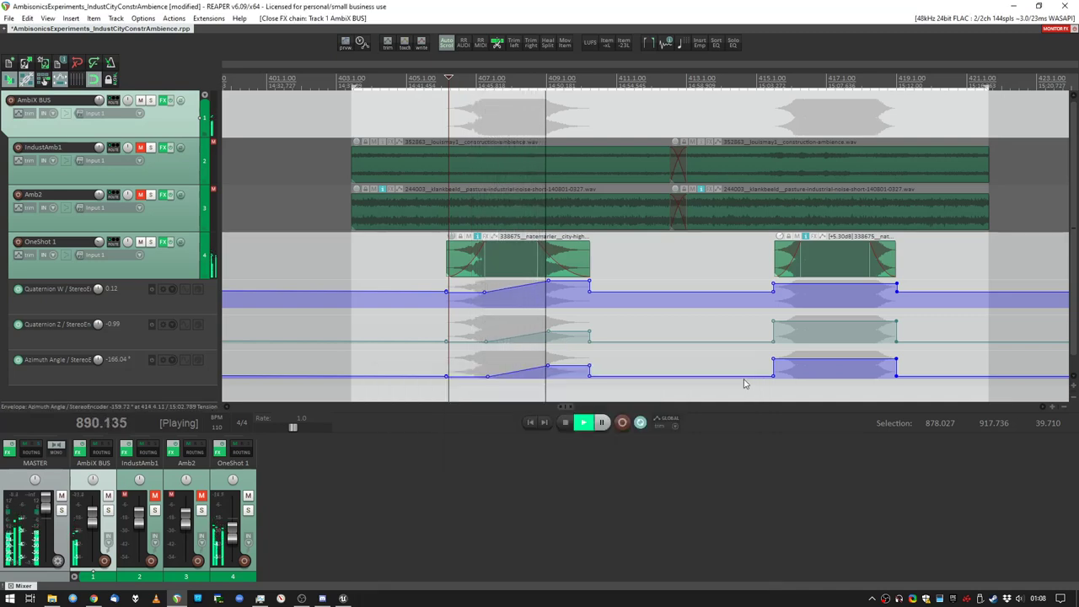
{"action": "left_click", "coordinate": [344, 599]}
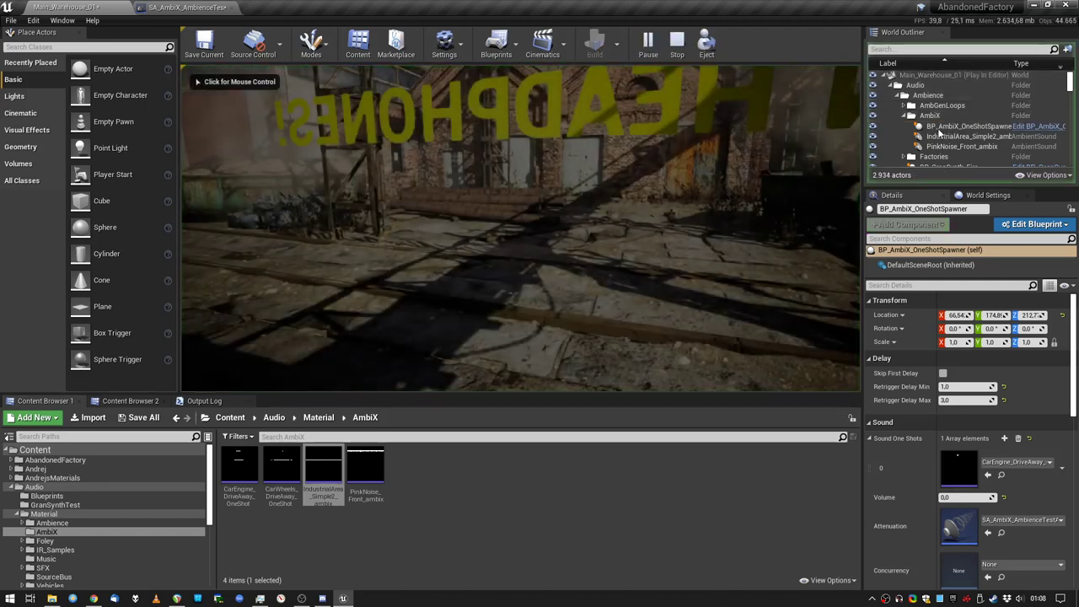
Step: Raise the one-shot spawner's volume to 3 and replay the level from PlayerStart
{"action": "key", "text": "Escape"}
{"action": "left_click", "coordinate": [964, 496]}
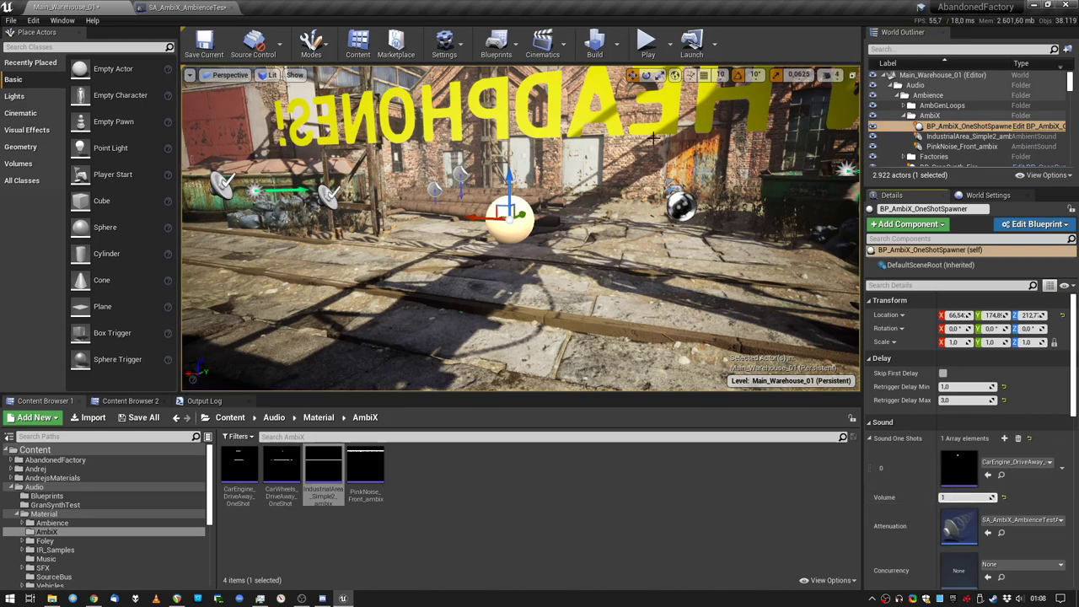
{"action": "left_click", "coordinate": [675, 172]}
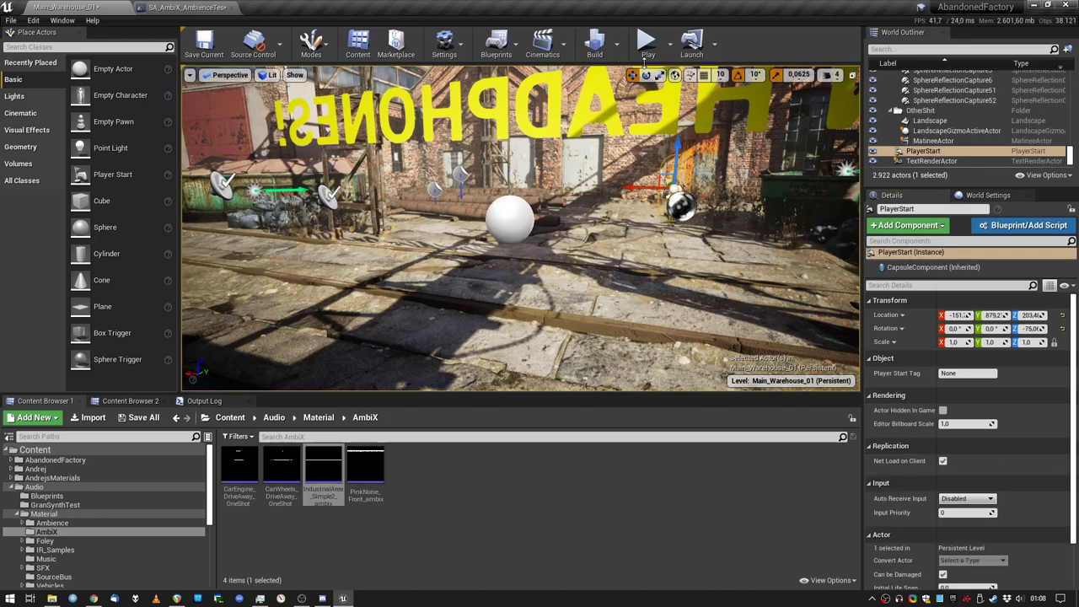
{"action": "key", "text": "alt+p"}
{"action": "left_click", "coordinate": [634, 251]}
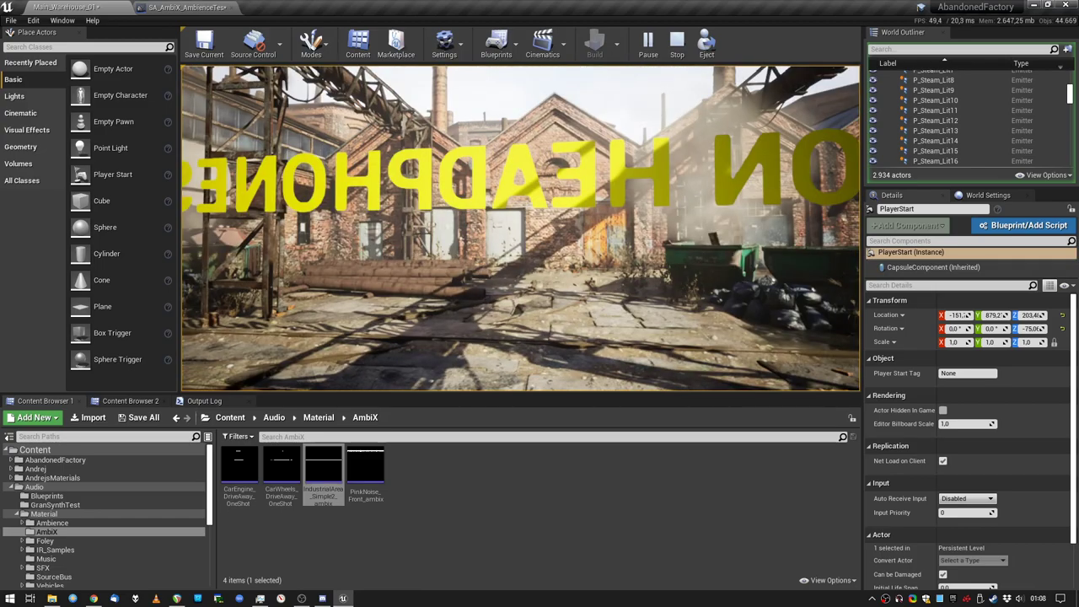
{"action": "key", "text": "Escape"}
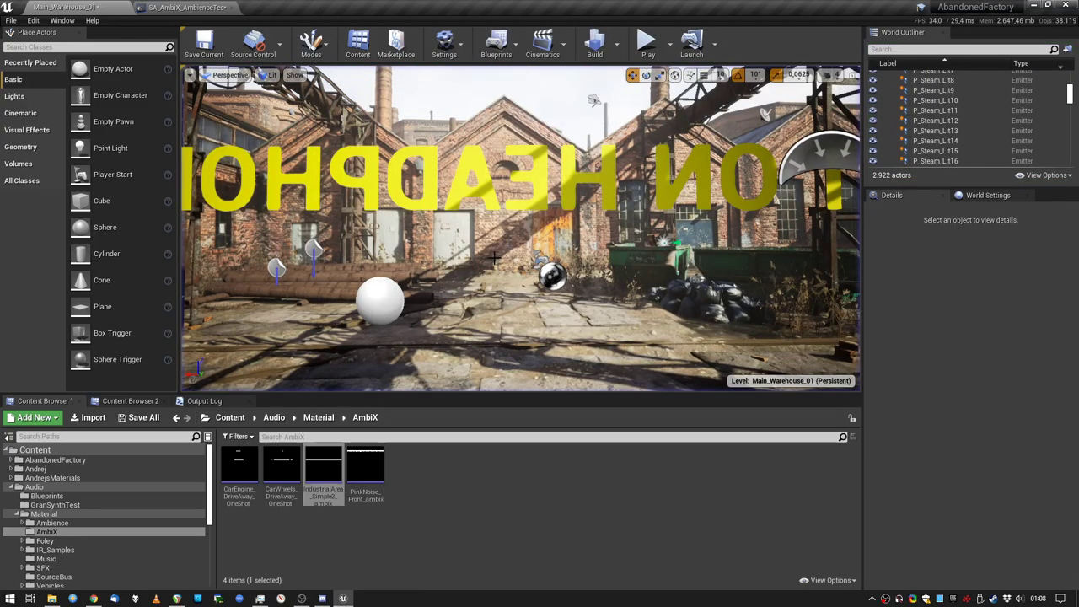
{"action": "right_click_drag", "start_coordinate": [490, 257], "coordinate": [490, 257]}
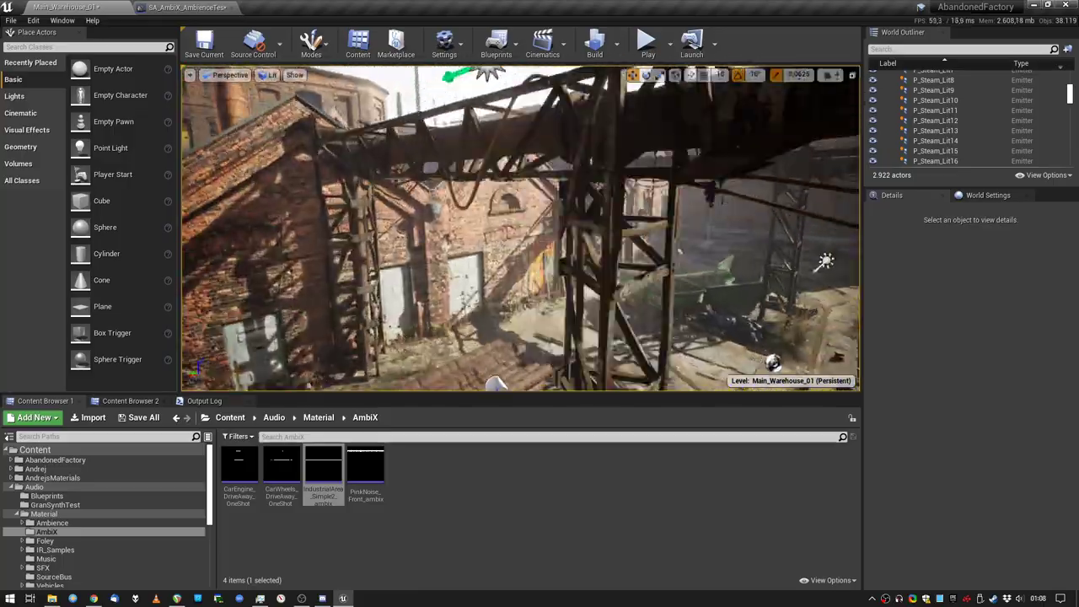
{"action": "right_click_drag", "start_coordinate": [580, 231], "coordinate": [580, 231]}
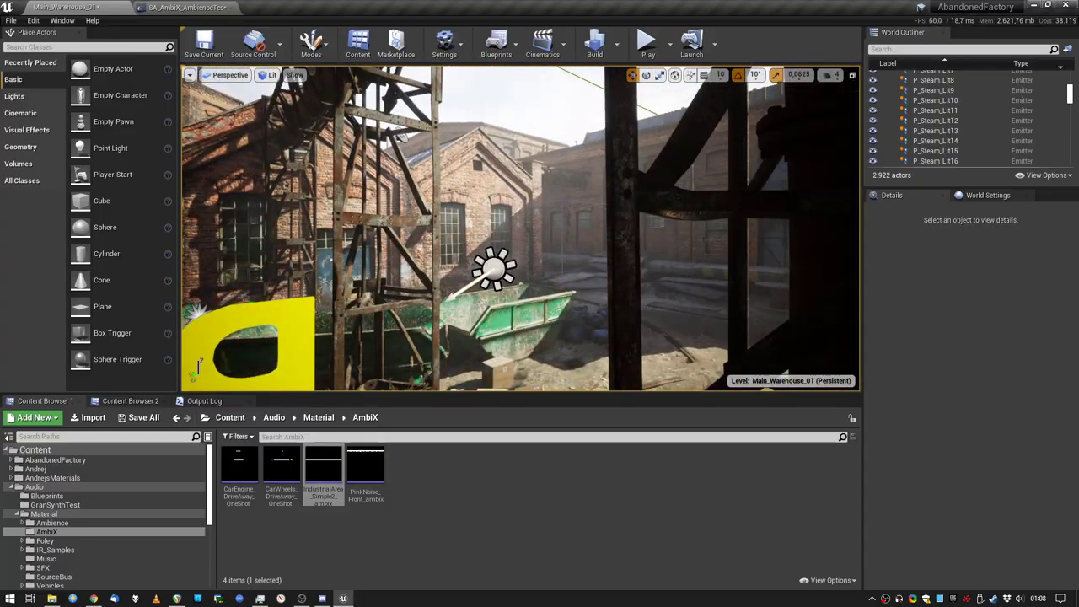
{"action": "right_click_drag", "start_coordinate": [580, 231], "coordinate": [580, 232]}
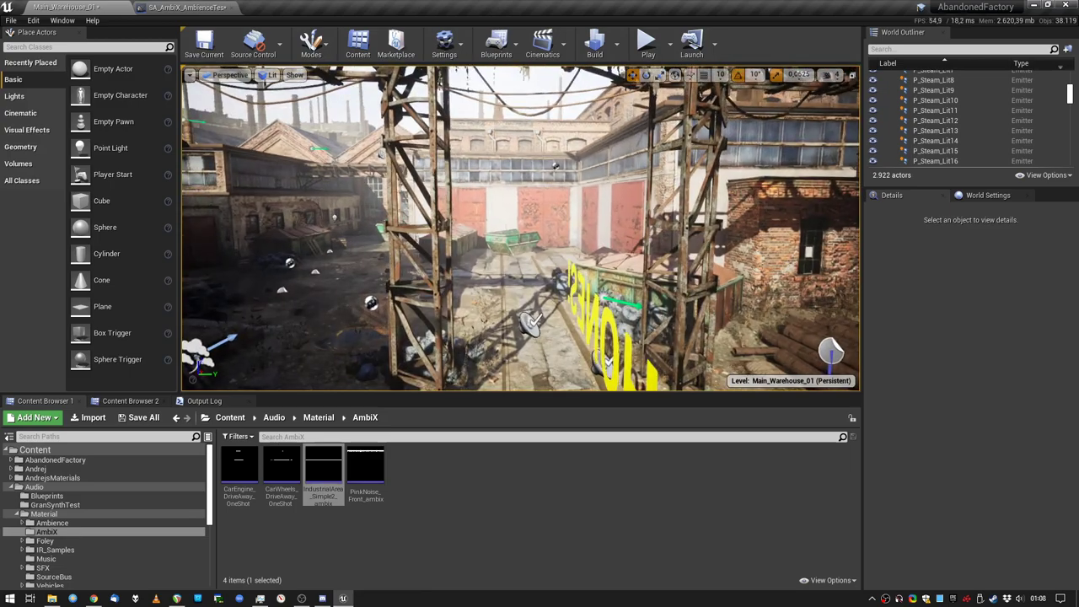